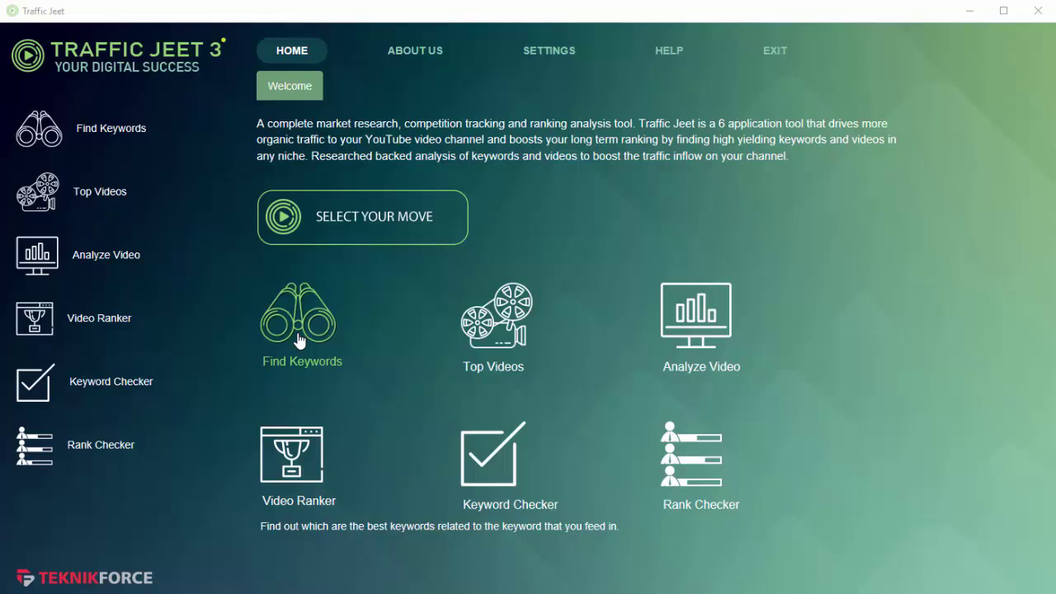
# Find keywords similar to "salsa dance"
pyautogui.click(299, 342)
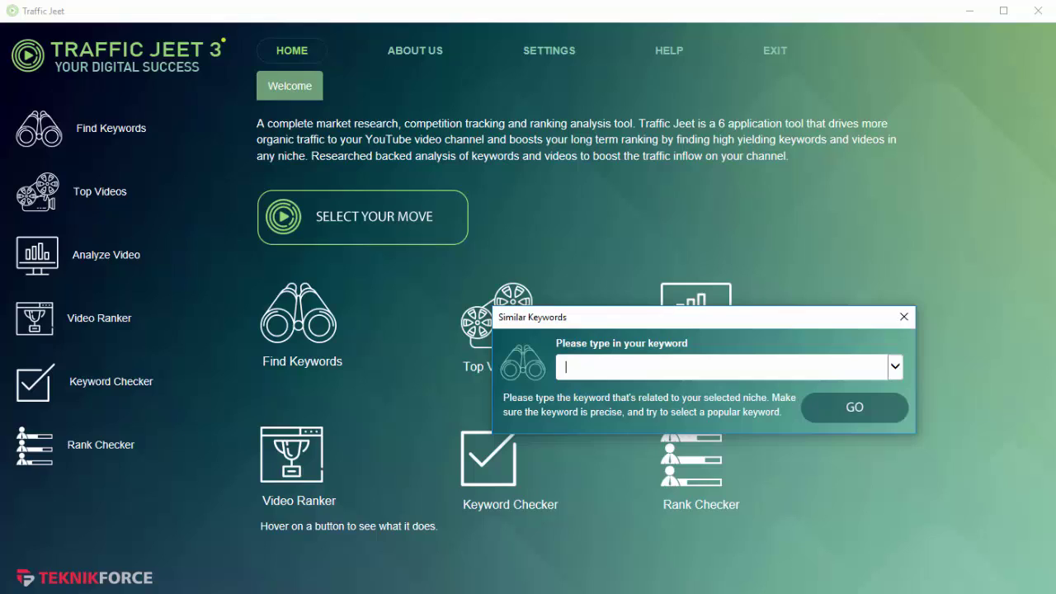
pyautogui.click(870, 580)
pyautogui.click(747, 373)
pyautogui.write('salsa dance')
pyautogui.click(855, 410)
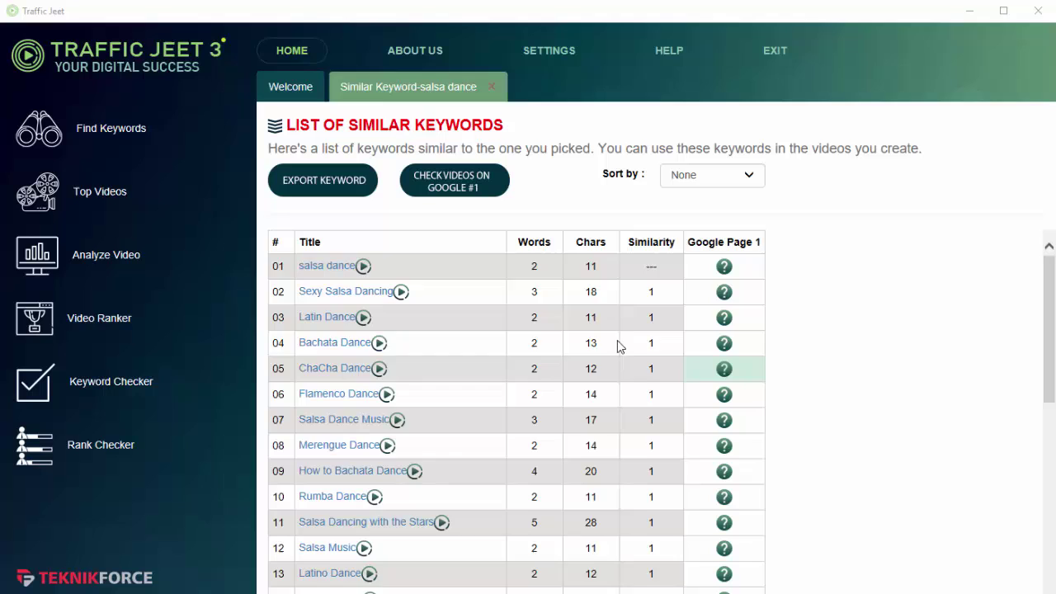
# Look over the similar keywords and check the Google Page 1 status of the Bachata Dance keyword
pyautogui.scroll(-3, 553, 312)
pyautogui.scroll(-1, 553, 312)
pyautogui.scroll(4, 553, 312)
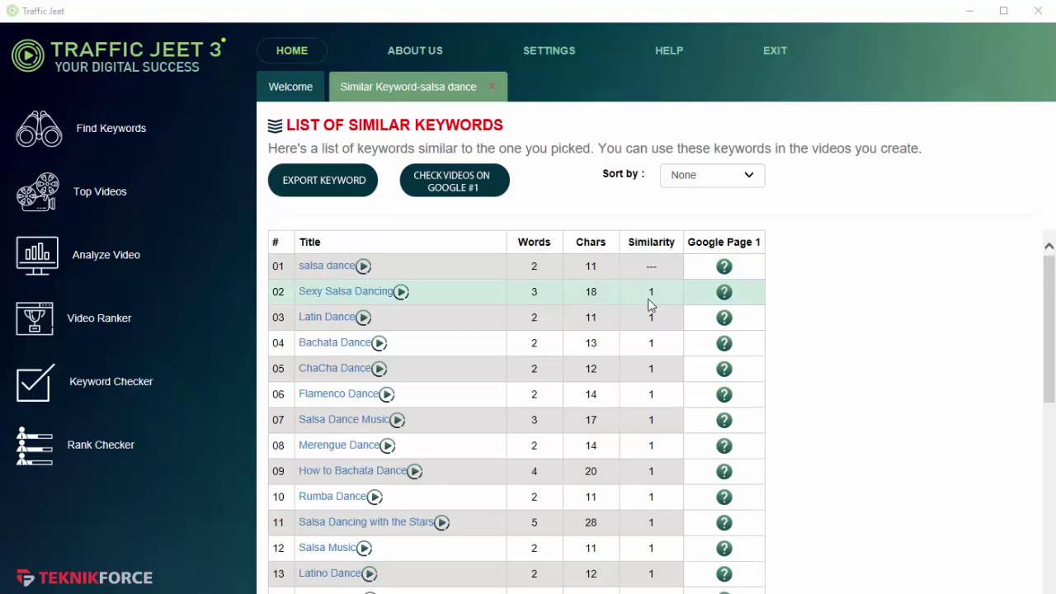
pyautogui.scroll(-2, 648, 330)
pyautogui.scroll(2, 649, 333)
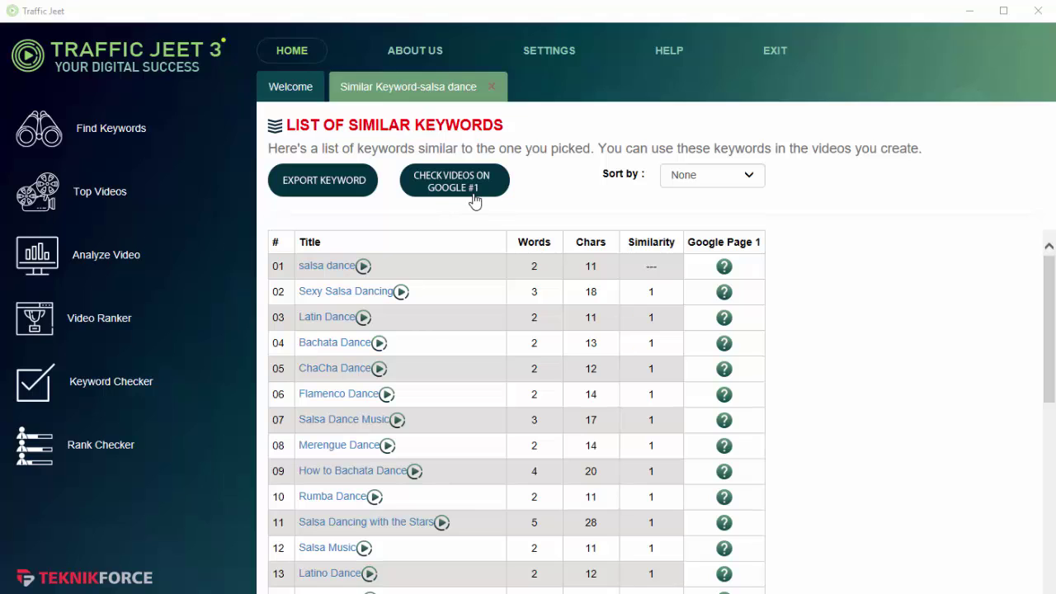
pyautogui.scroll(-1, 415, 321)
pyautogui.scroll(1, 719, 312)
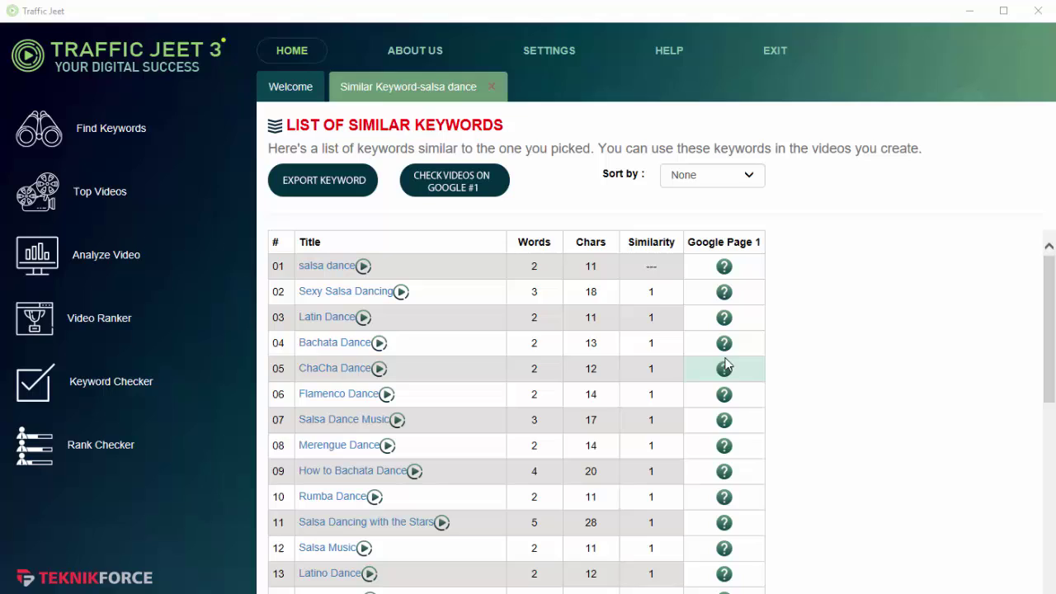
pyautogui.click(723, 342)
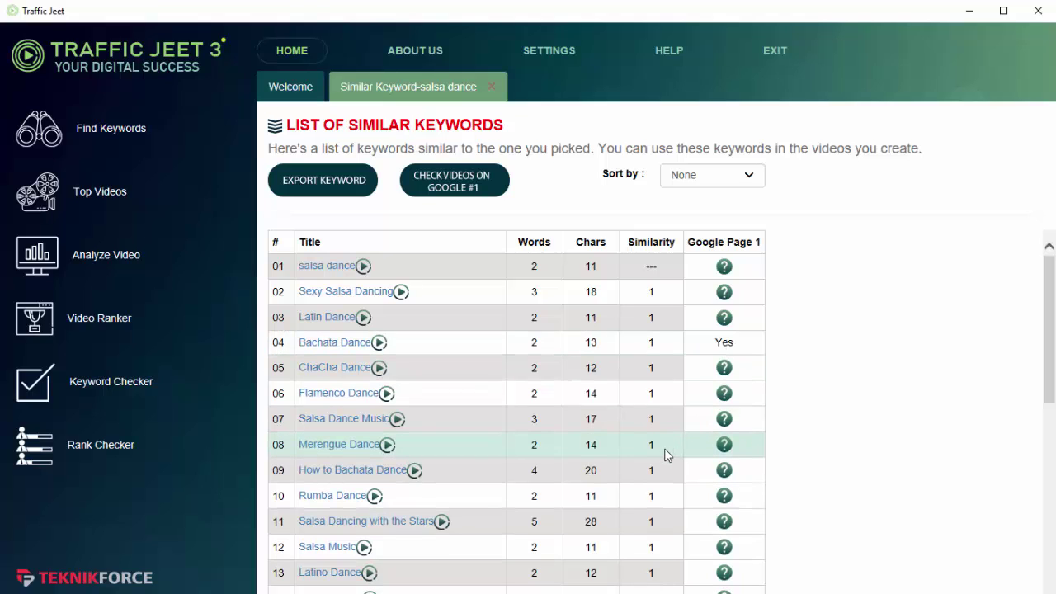
pyautogui.doubleClick(724, 343)
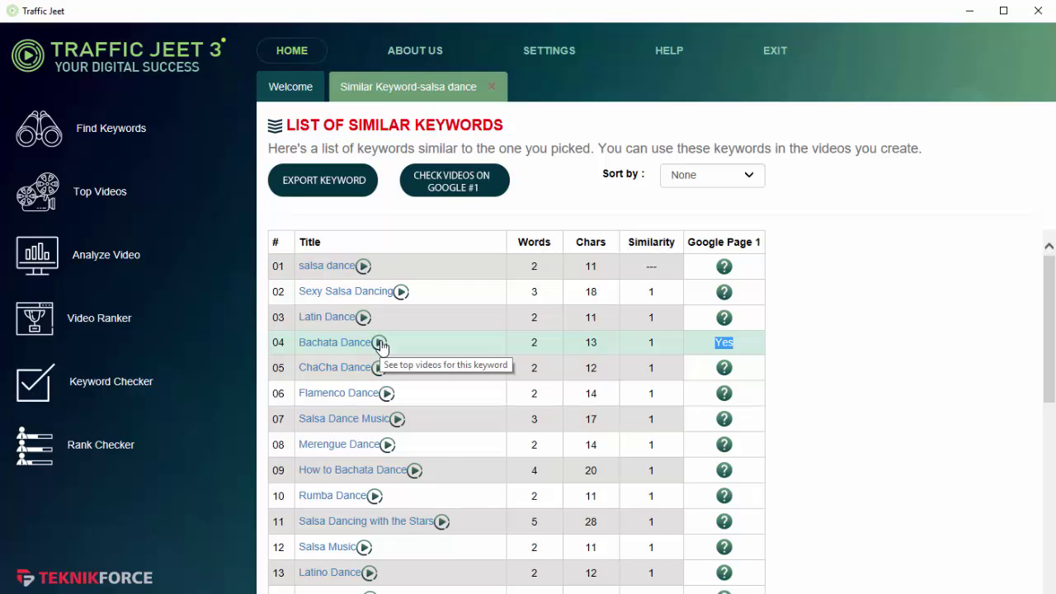
# Look through the rest of the similar keywords and view the available sort options without choosing one
pyautogui.scroll(-7, 544, 405)
pyautogui.scroll(-3, 532, 410)
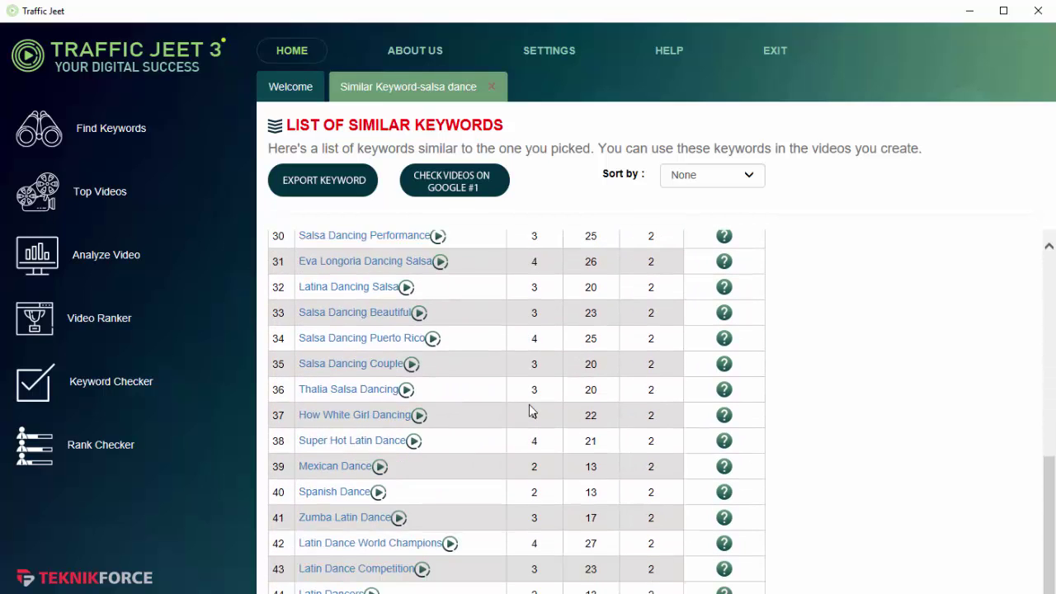
pyautogui.scroll(10, 577, 355)
pyautogui.click(701, 175)
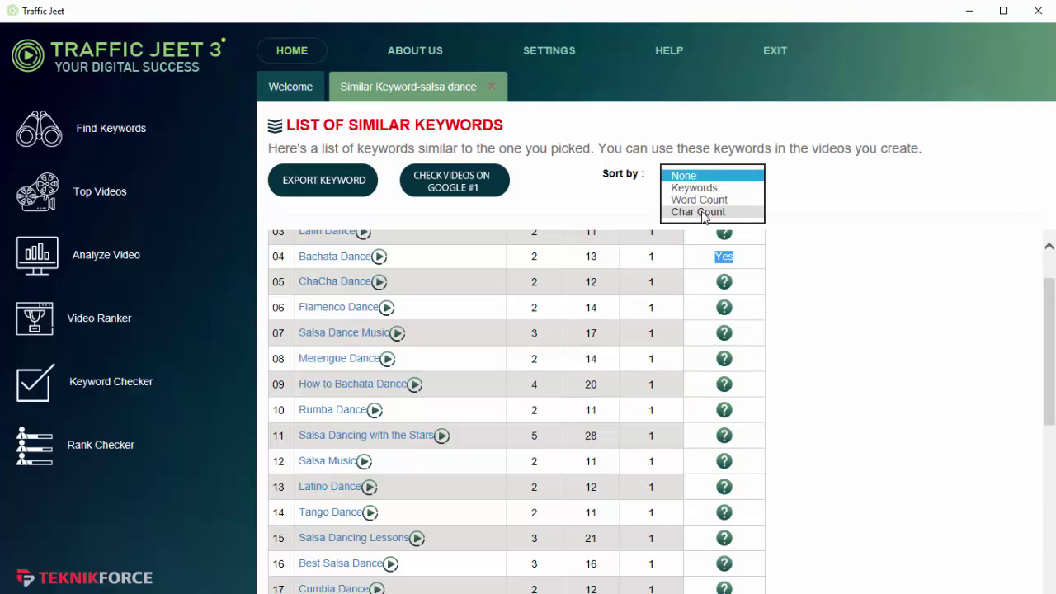
pyautogui.click(561, 217)
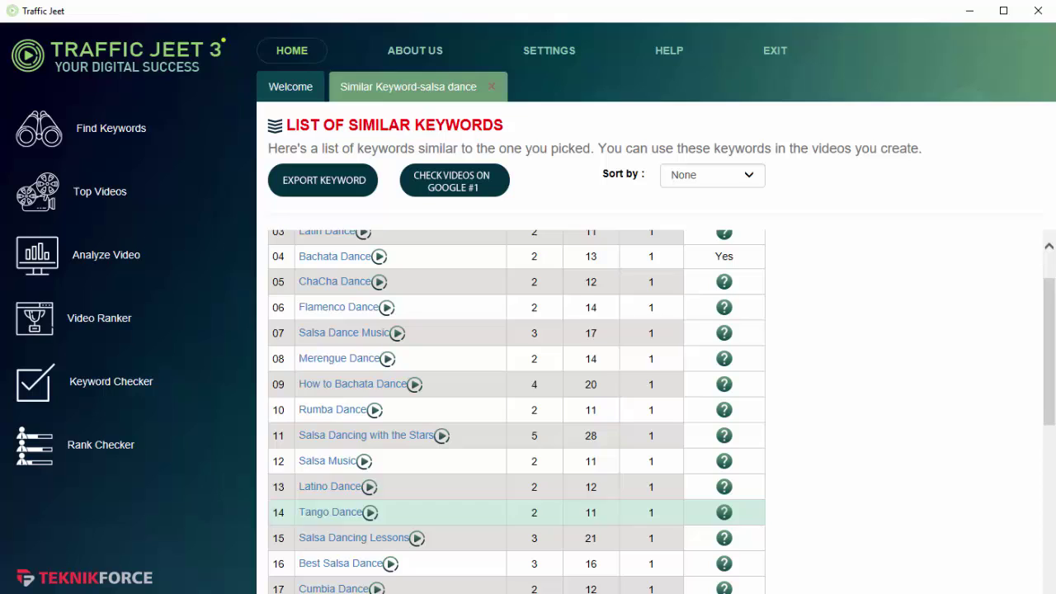
pyautogui.scroll(2, 578, 512)
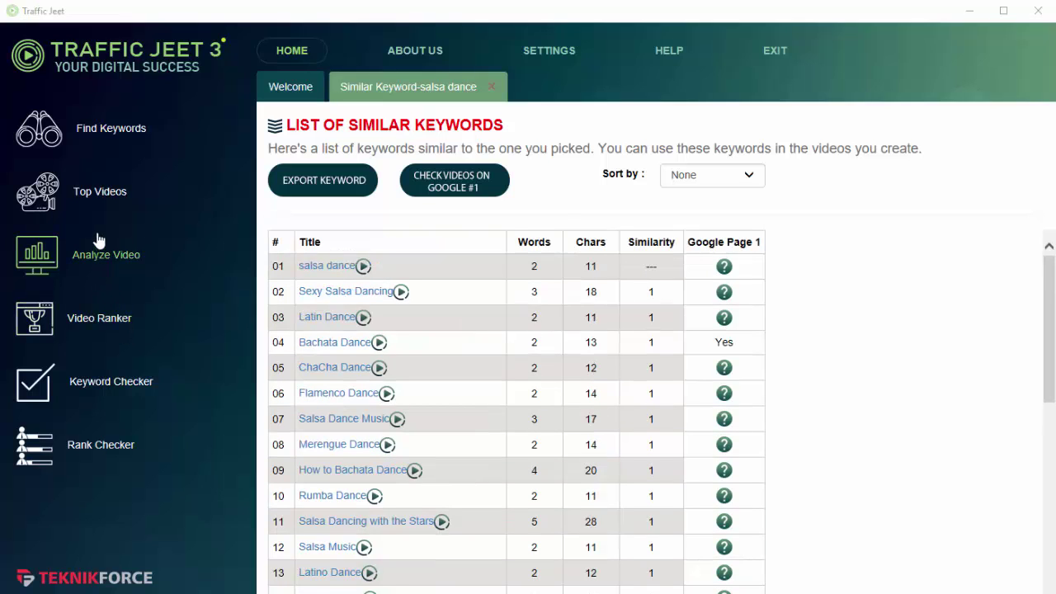
# Get the top YouTube videos for the keyword "salsa dance"
pyautogui.click(104, 194)
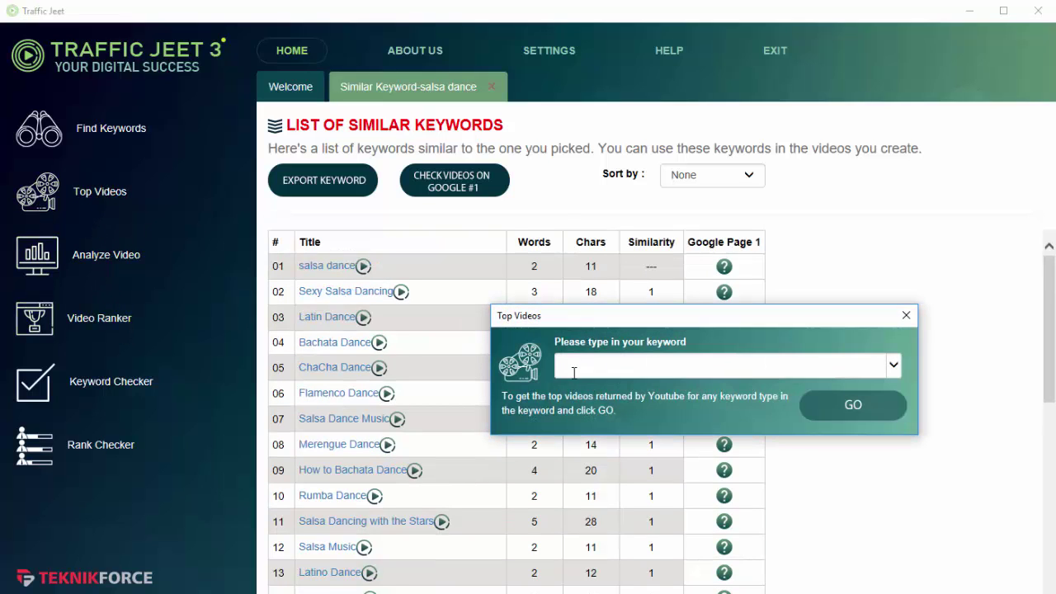
pyautogui.click(575, 370)
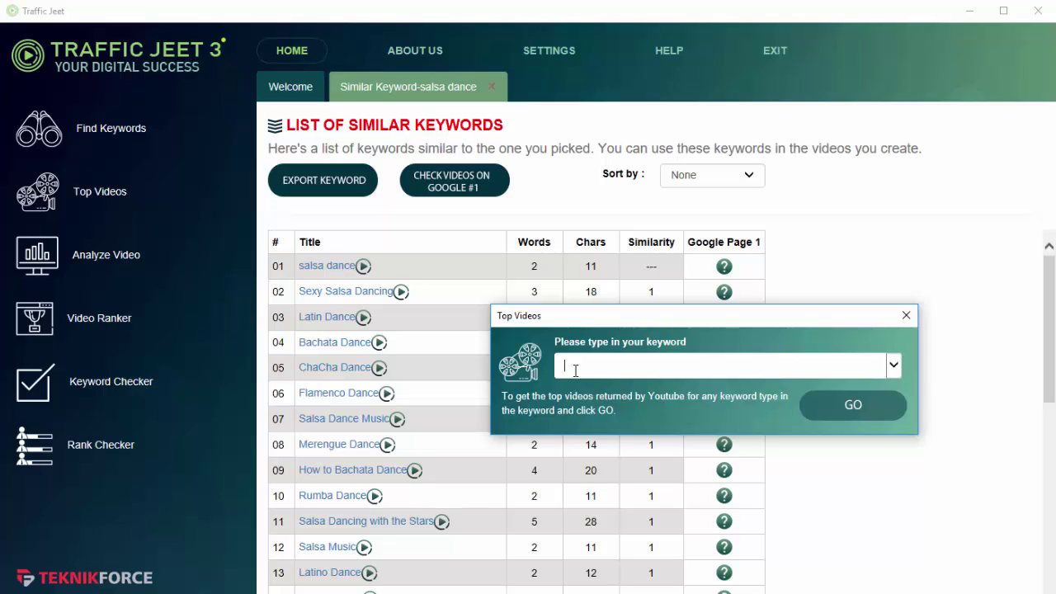
pyautogui.write('salsa dance')
pyautogui.click(871, 413)
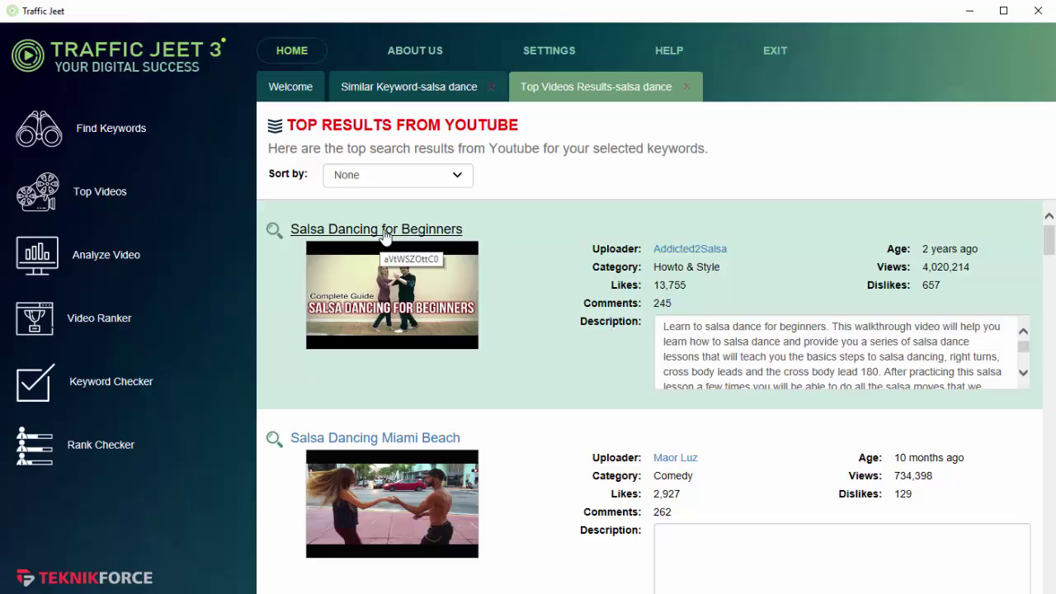
# Follow the Salsa Dancing for Beginners title link and examine that result's age, views, likes and comments
pyautogui.click(384, 231)
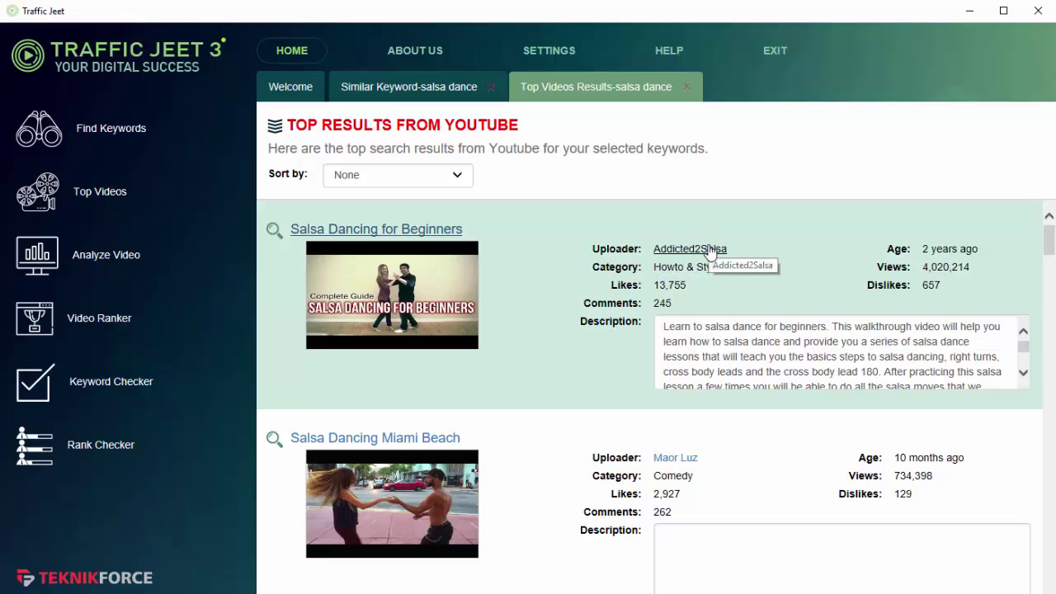
pyautogui.moveTo(921, 254); pyautogui.dragTo(984, 256)
pyautogui.click(949, 272)
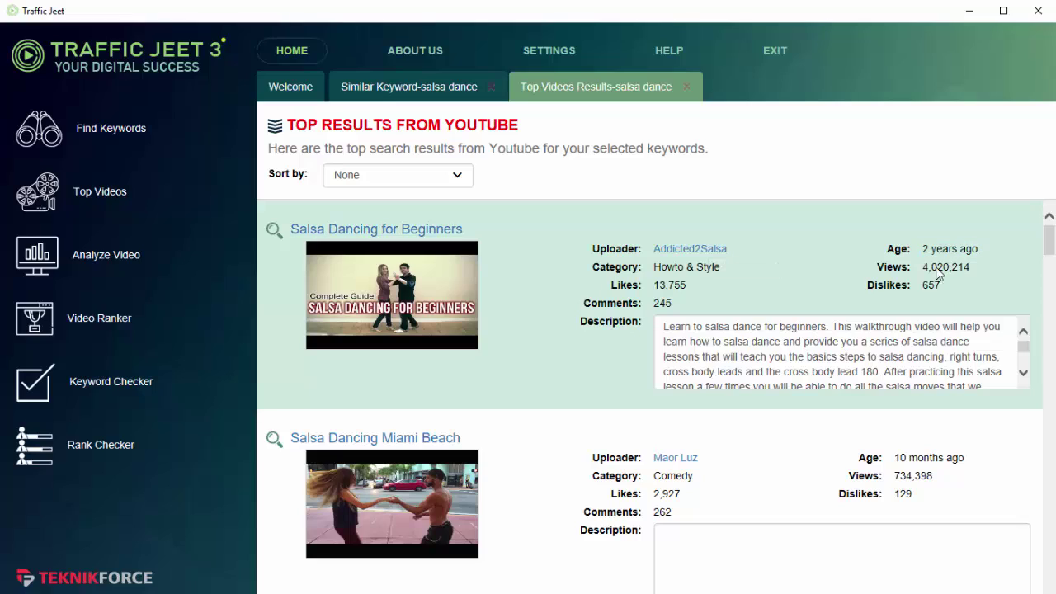
pyautogui.moveTo(921, 267); pyautogui.dragTo(972, 269)
pyautogui.click(935, 294)
pyautogui.moveTo(656, 285); pyautogui.dragTo(728, 268)
pyautogui.click(685, 284)
pyautogui.click(728, 270)
pyautogui.doubleClick(665, 306)
pyautogui.click(697, 310)
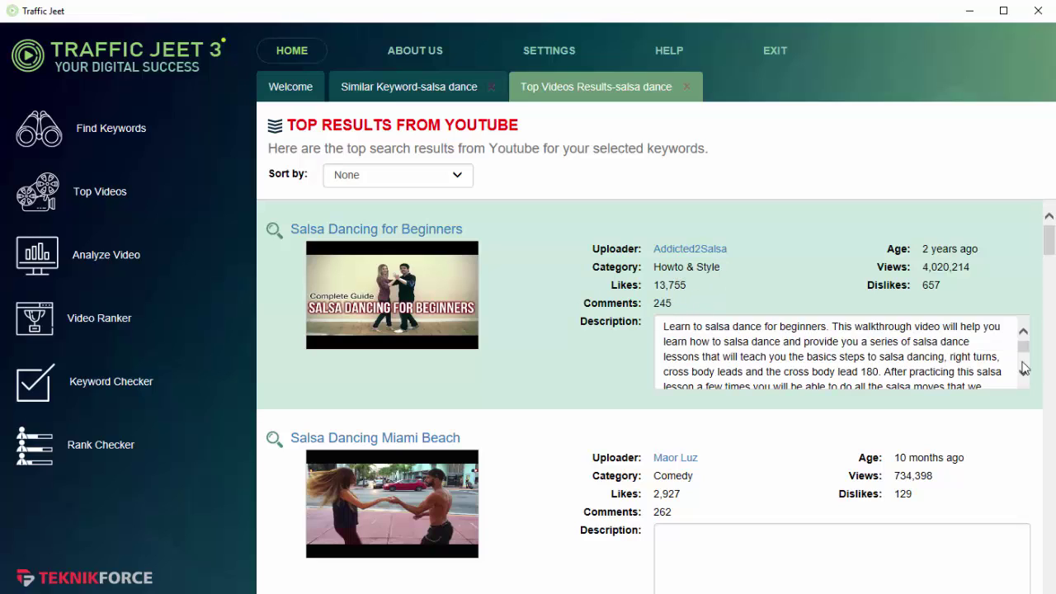
# Read through the full description of the Salsa Dancing for Beginners video
pyautogui.scroll(-10, 1022, 347)
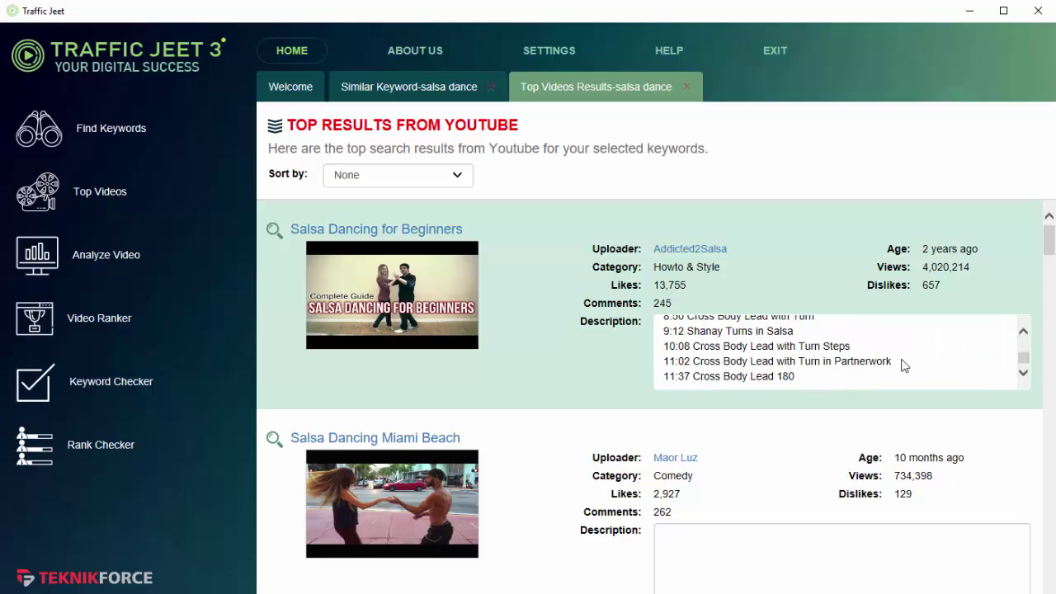
pyautogui.scroll(10, 903, 365)
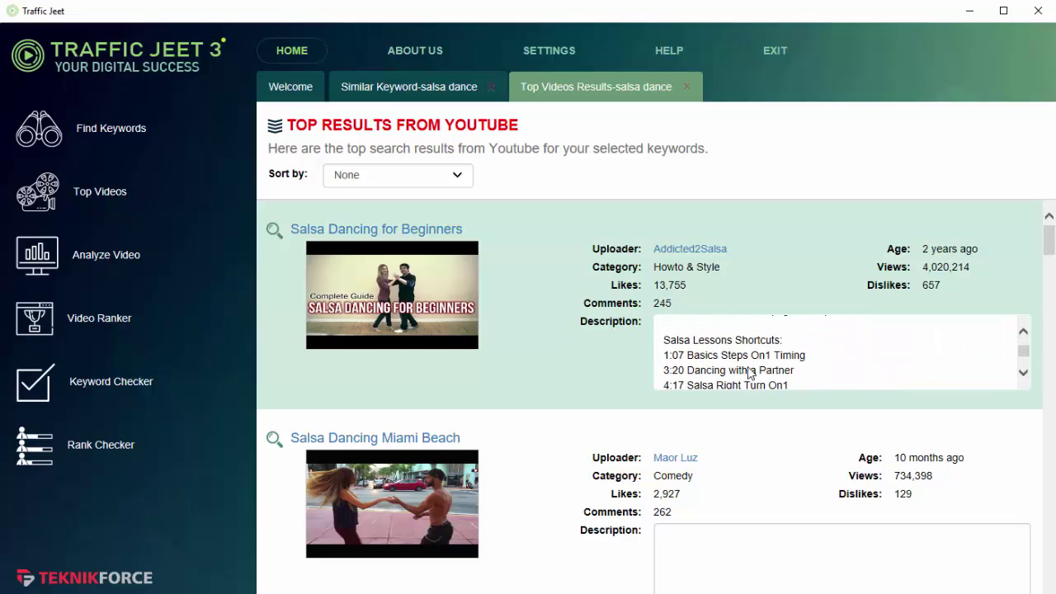
pyautogui.scroll(1, 748, 369)
# Browse the remaining top video results for salsa dance, comparing their titles, ages, views and descriptions
pyautogui.scroll(-1, 657, 403)
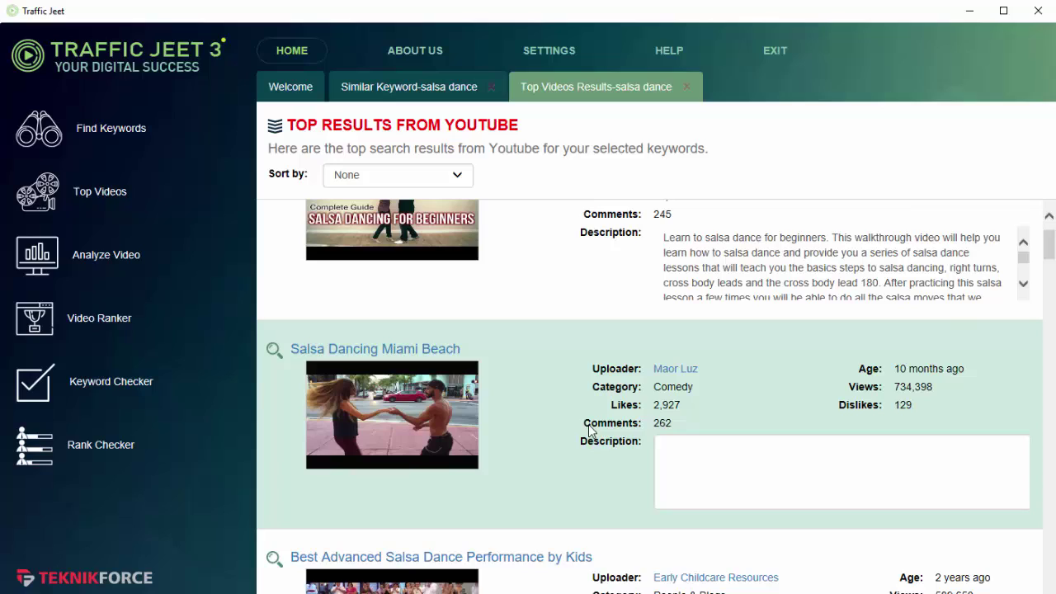
pyautogui.scroll(1, 589, 430)
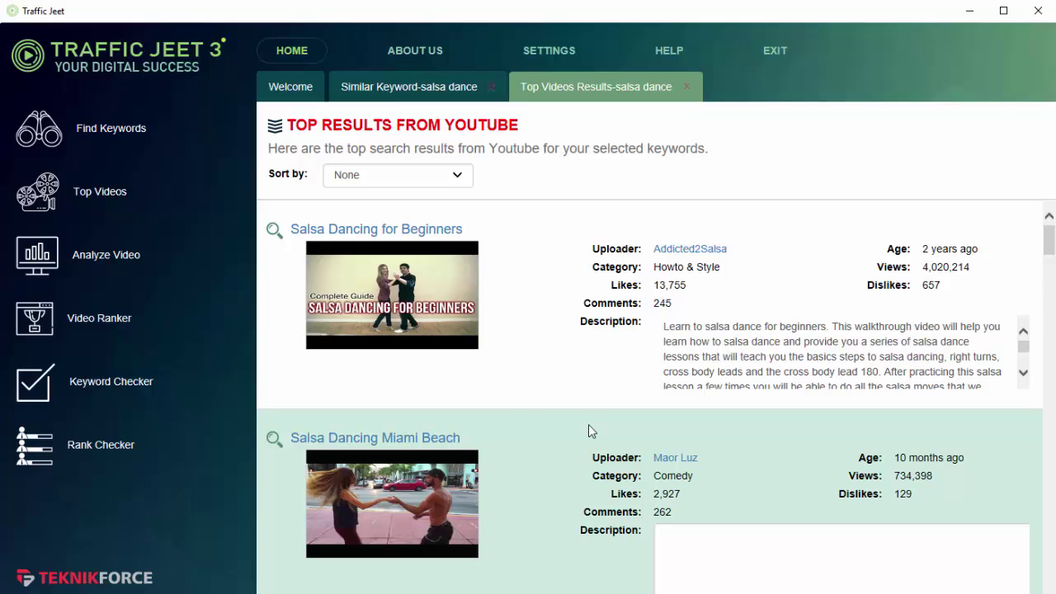
pyautogui.scroll(-3, 560, 358)
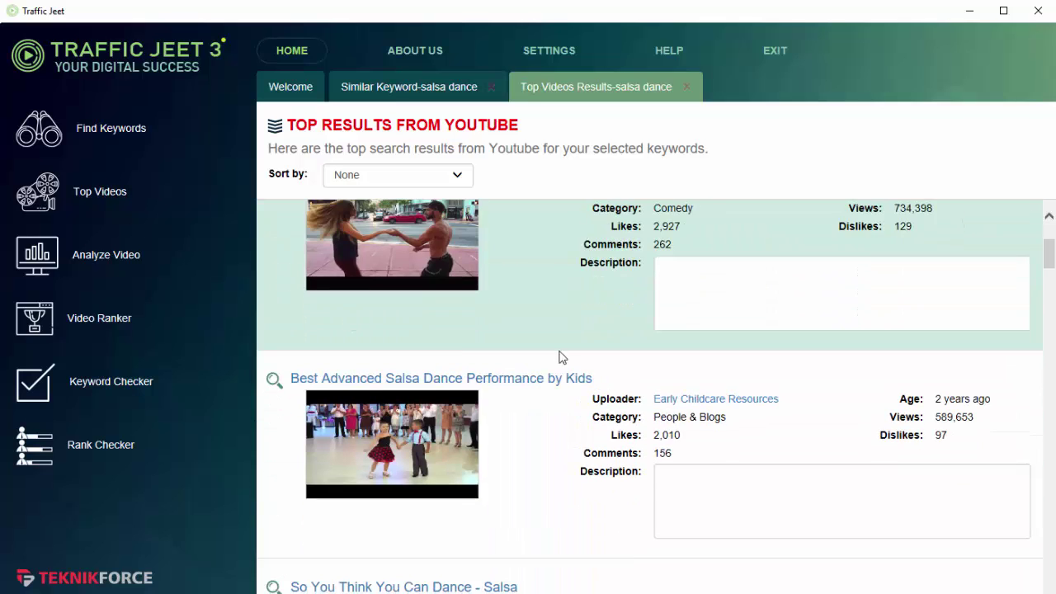
pyautogui.scroll(-4, 560, 358)
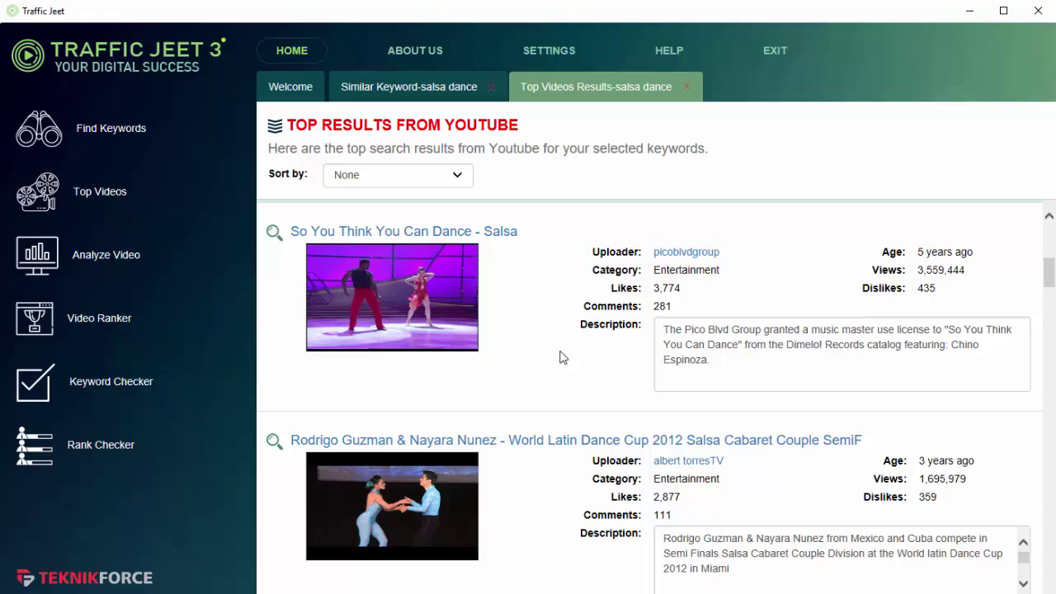
pyautogui.scroll(-6, 560, 357)
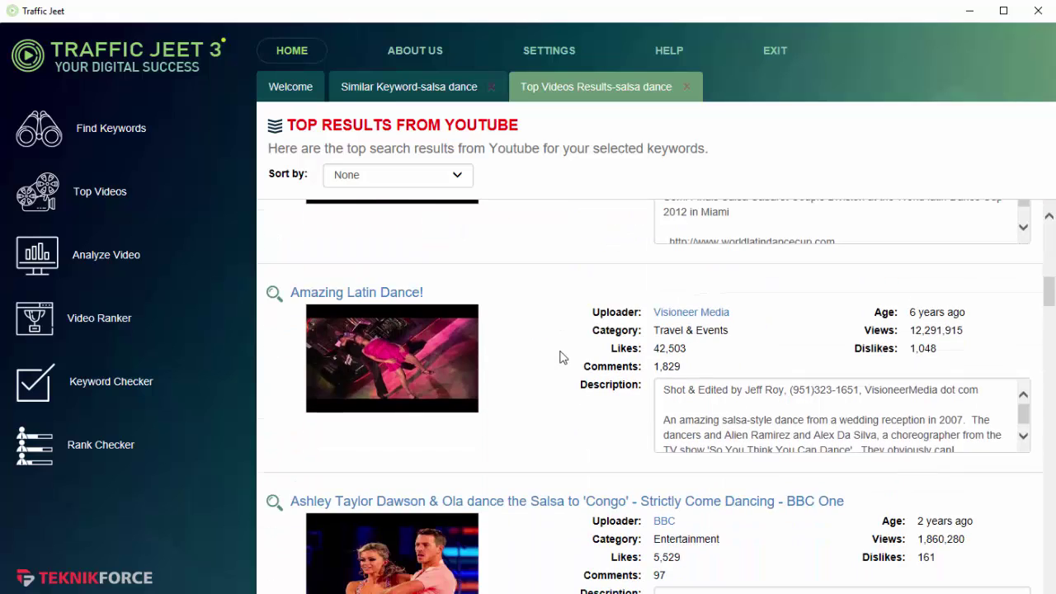
pyautogui.scroll(-10, 560, 357)
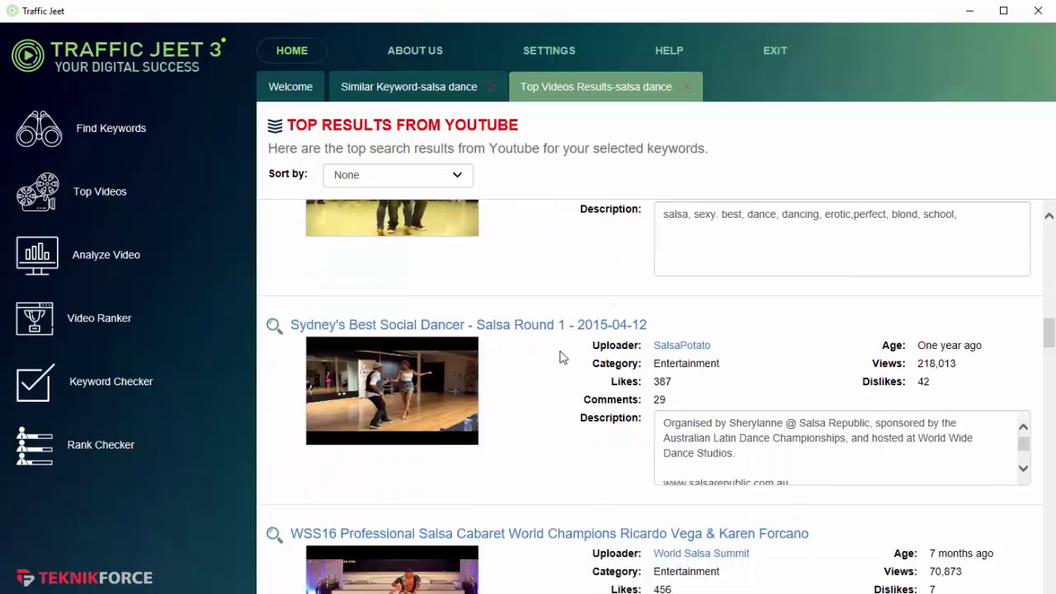
pyautogui.scroll(-4, 560, 357)
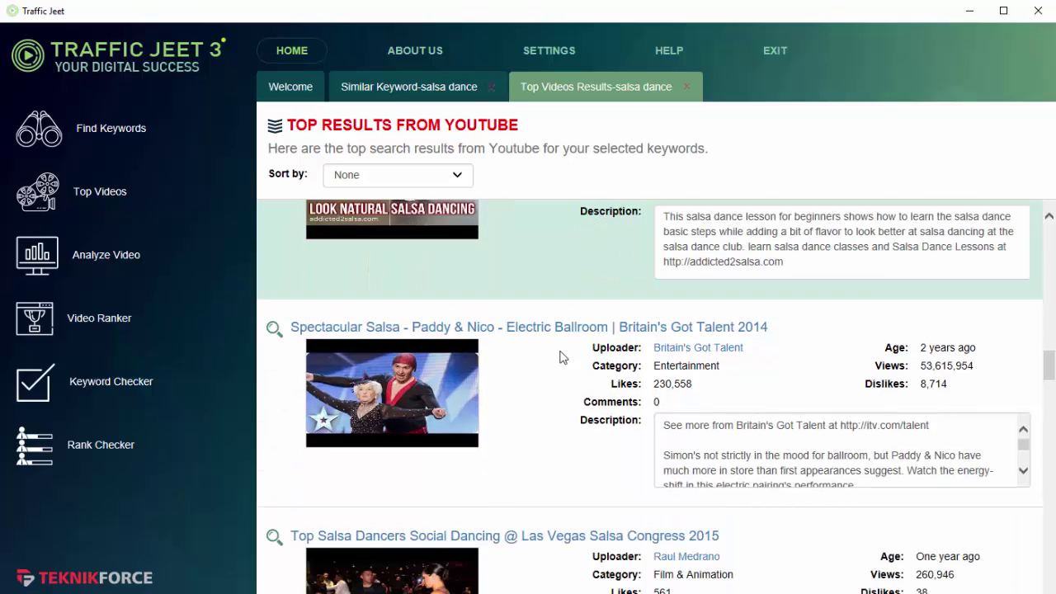
pyautogui.scroll(-4, 560, 357)
pyautogui.scroll(-1, 560, 357)
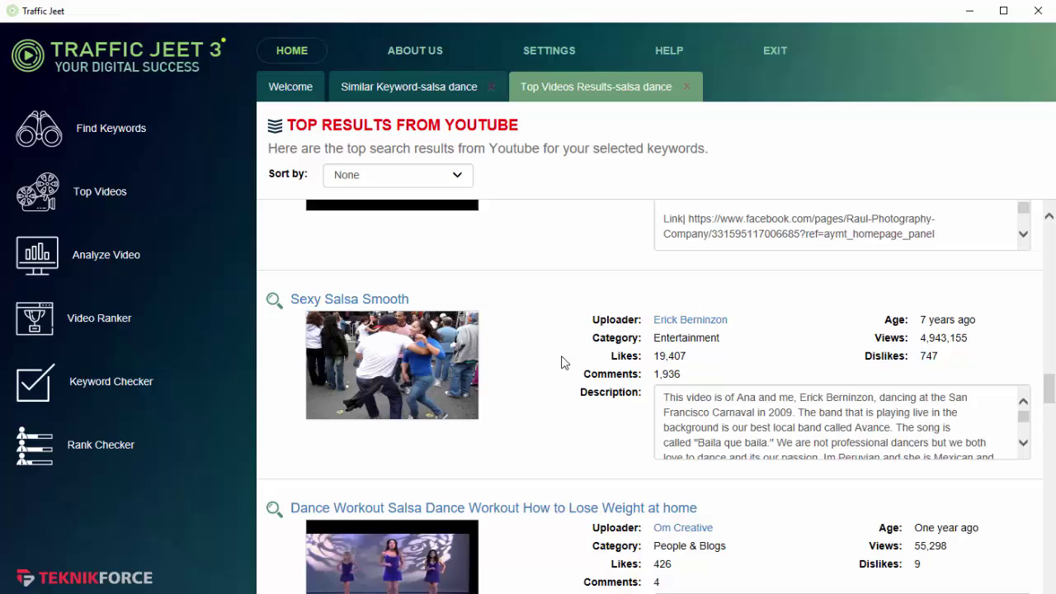
pyautogui.scroll(-1, 566, 363)
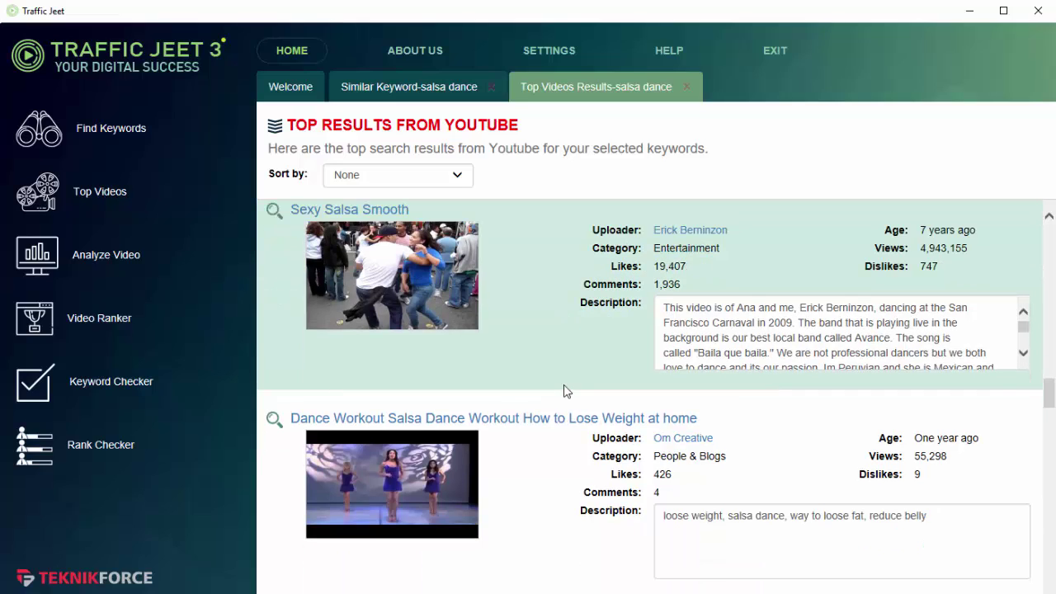
pyautogui.scroll(-4, 565, 391)
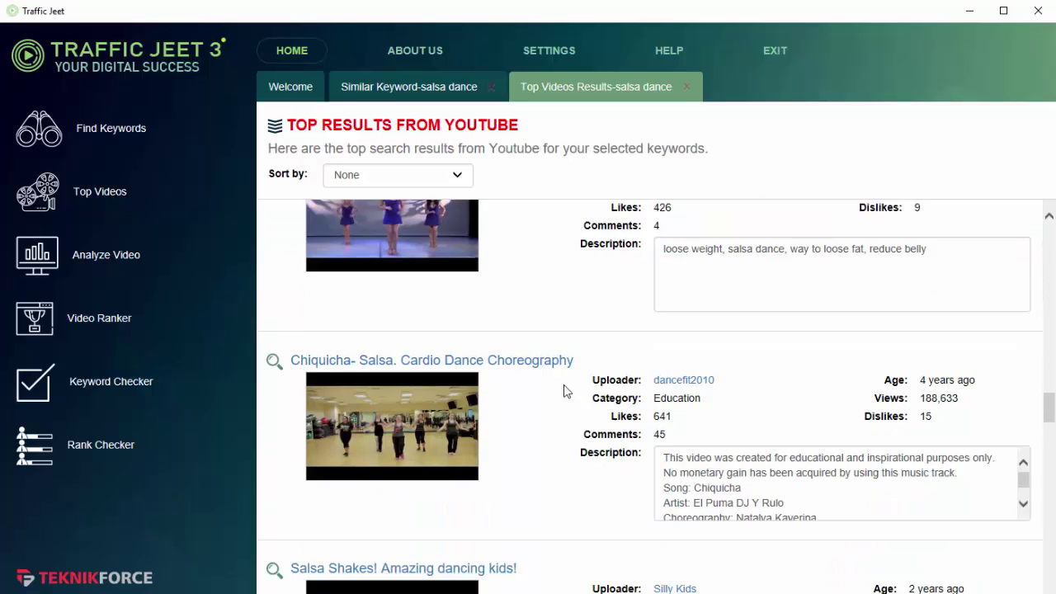
pyautogui.scroll(-5, 566, 391)
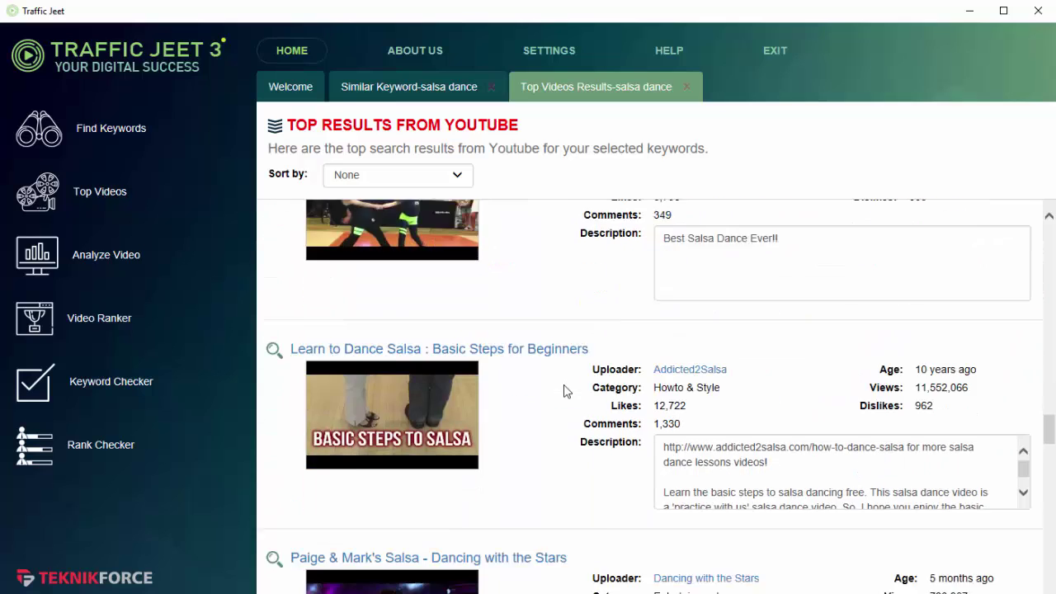
pyautogui.scroll(-2, 566, 391)
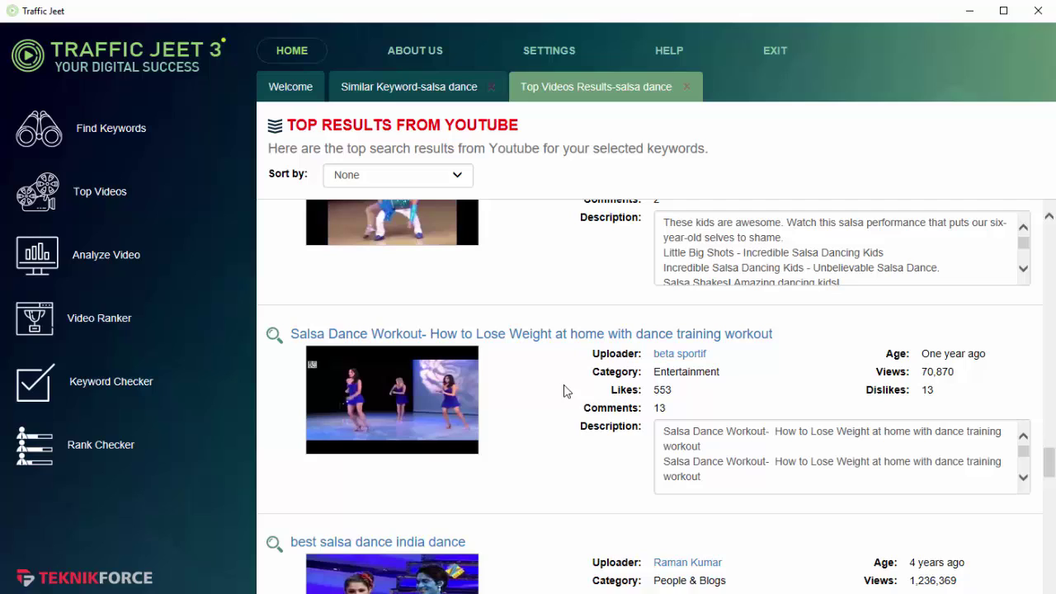
pyautogui.click(88, 272)
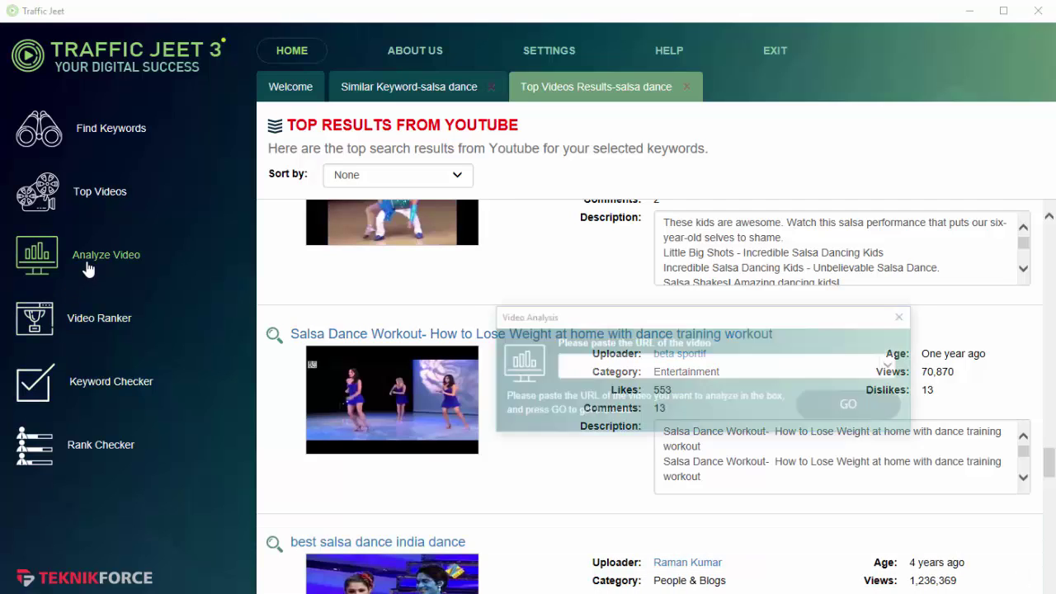
pyautogui.click(617, 363)
pyautogui.write('https://www.youtube.com/watch?v=hff3quxi0HI')
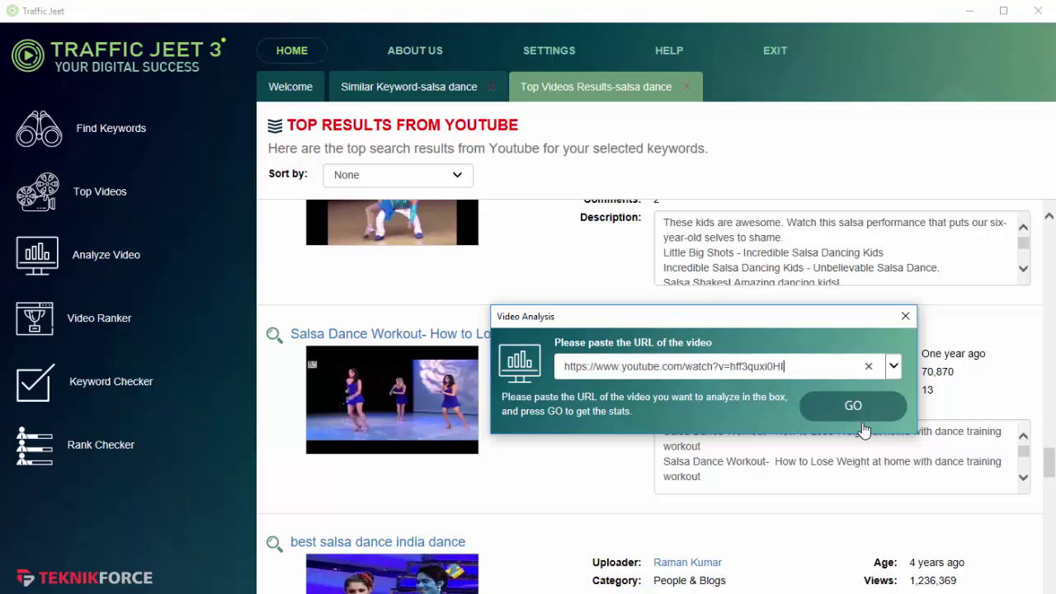
pyautogui.click(856, 409)
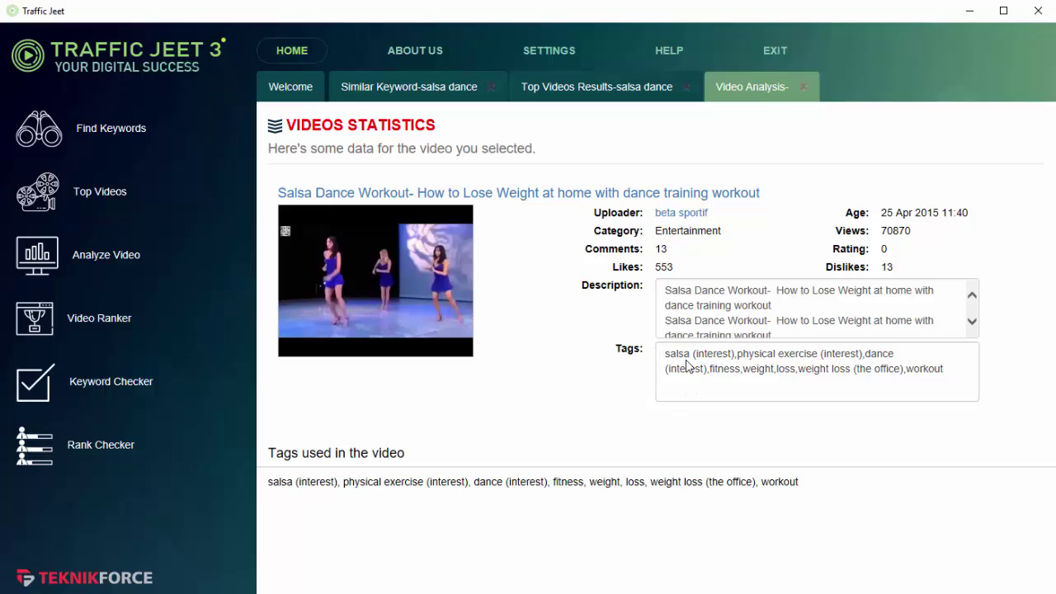
pyautogui.moveTo(677, 355); pyautogui.dragTo(776, 372)
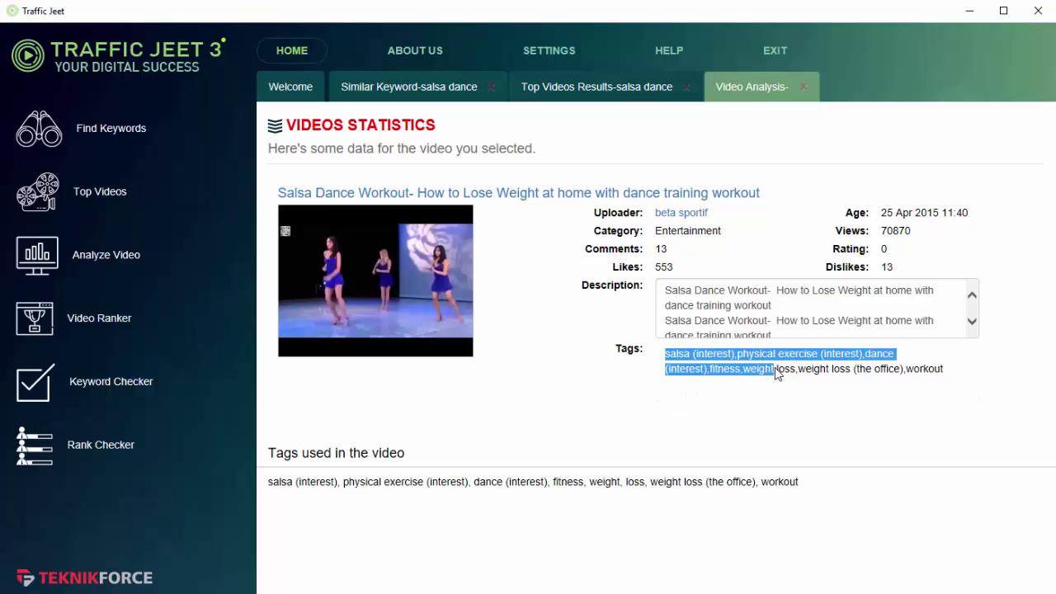
# Create a Video Ranker set named Salsa Dance Videos and open it
pyautogui.click(775, 372)
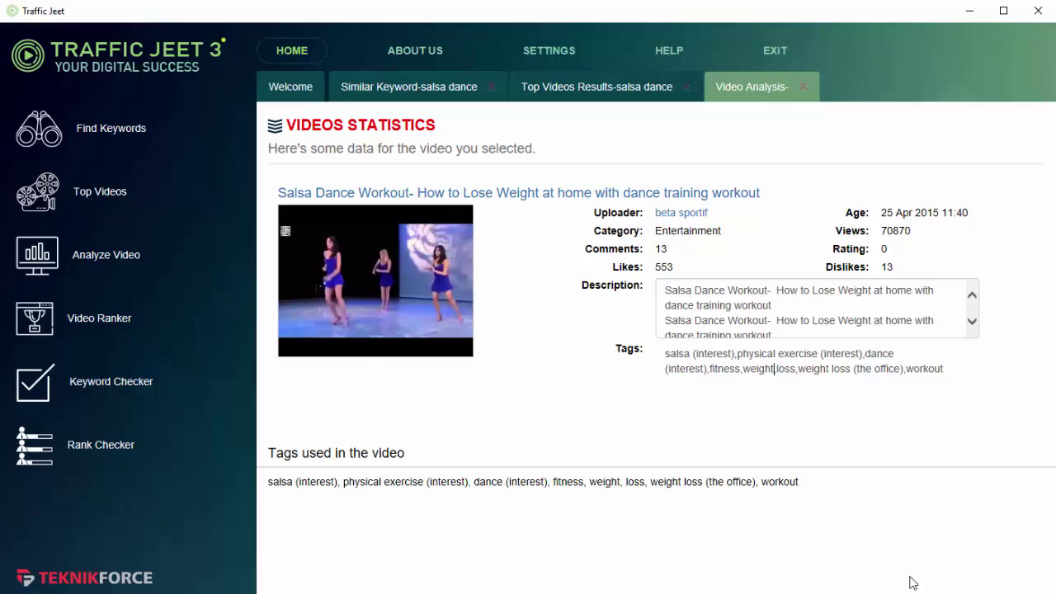
pyautogui.click(122, 327)
pyautogui.moveTo(758, 244); pyautogui.dragTo(713, 208)
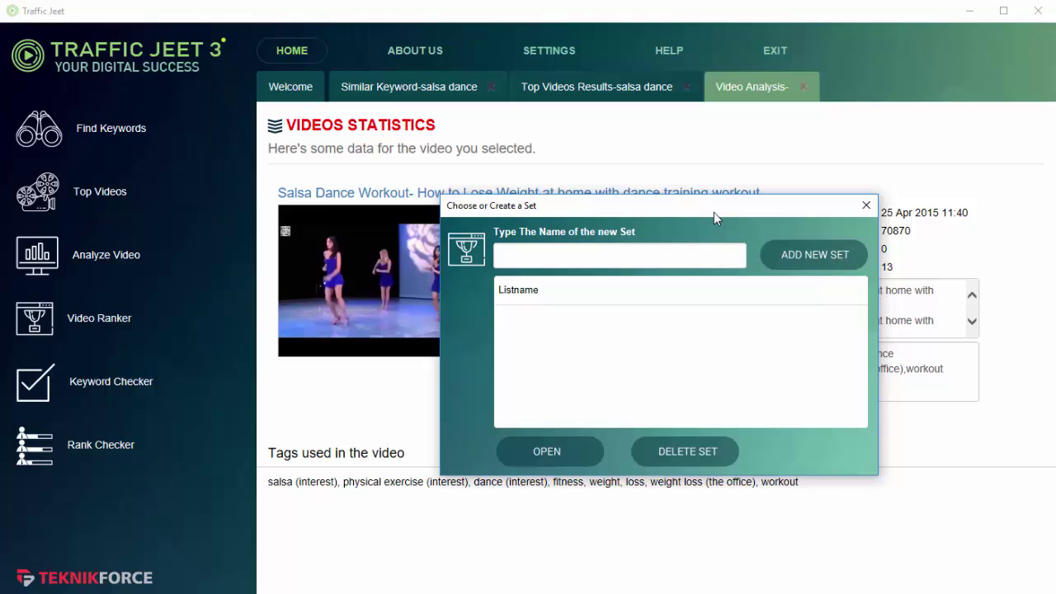
pyautogui.click(705, 264)
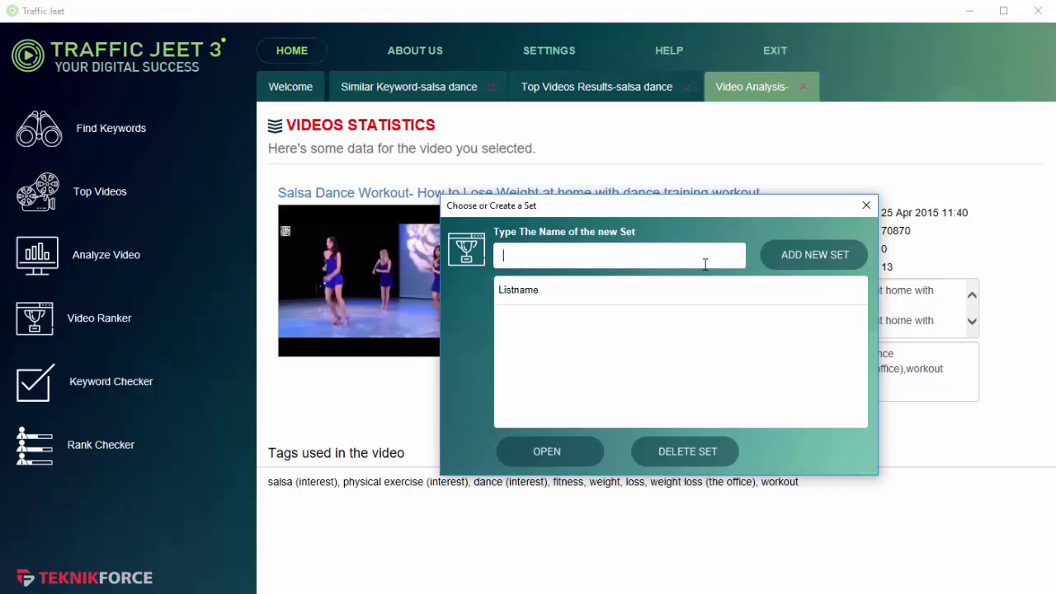
pyautogui.write('Salsa Dance Videos')
pyautogui.click(780, 266)
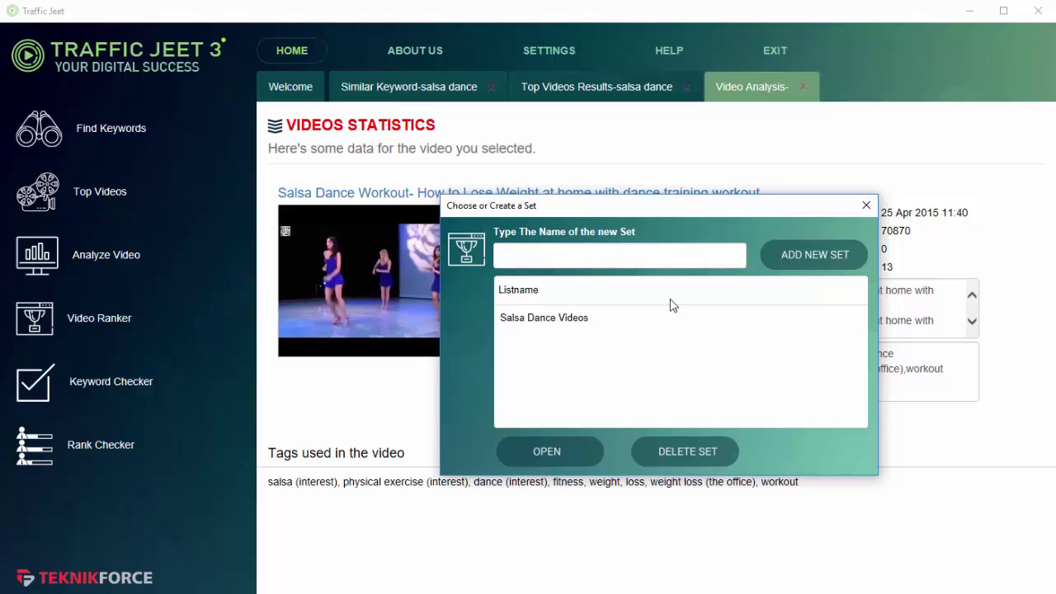
pyautogui.click(535, 322)
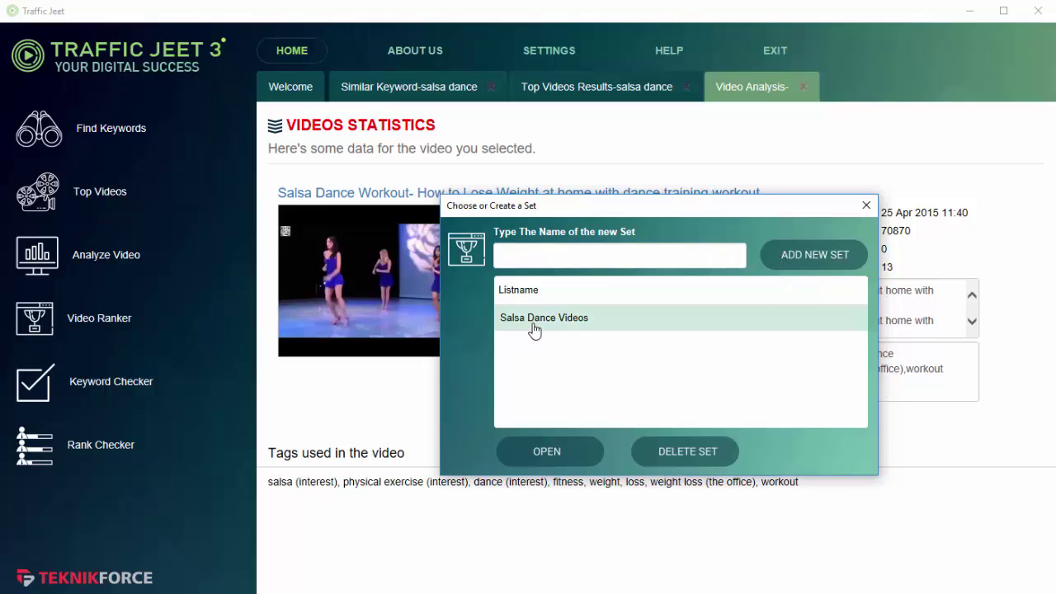
pyautogui.click(547, 452)
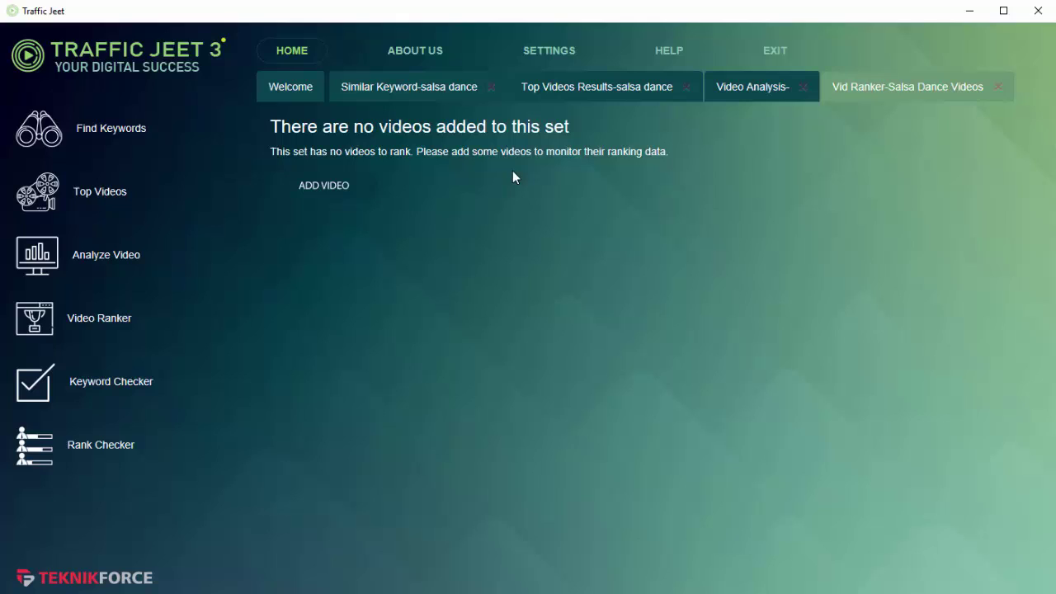
pyautogui.click(336, 192)
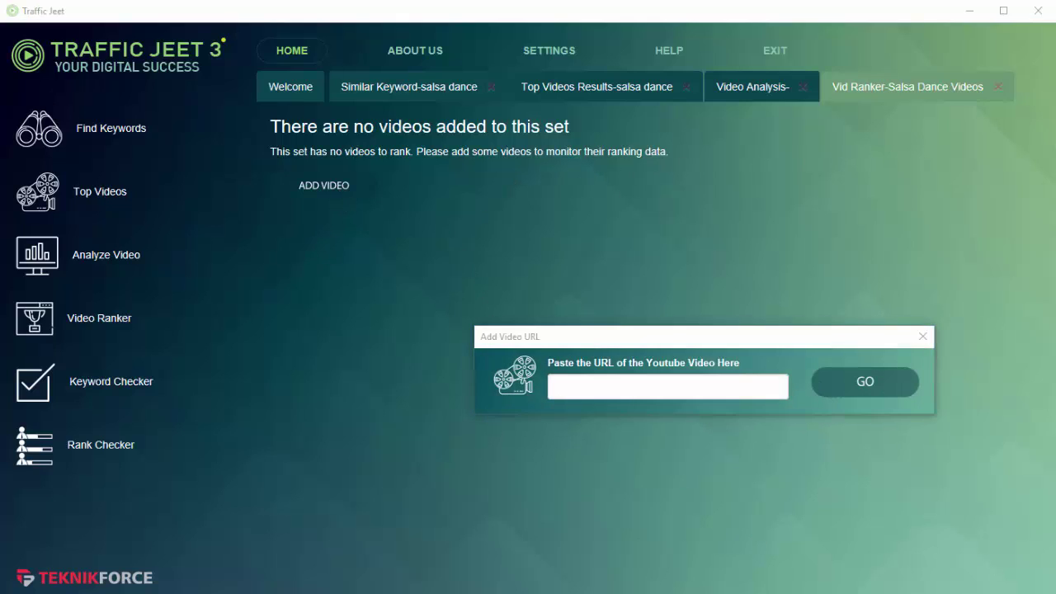
pyautogui.click(688, 383)
pyautogui.write('https://www.youtube.com/watch?v=hff3quxi0HI')
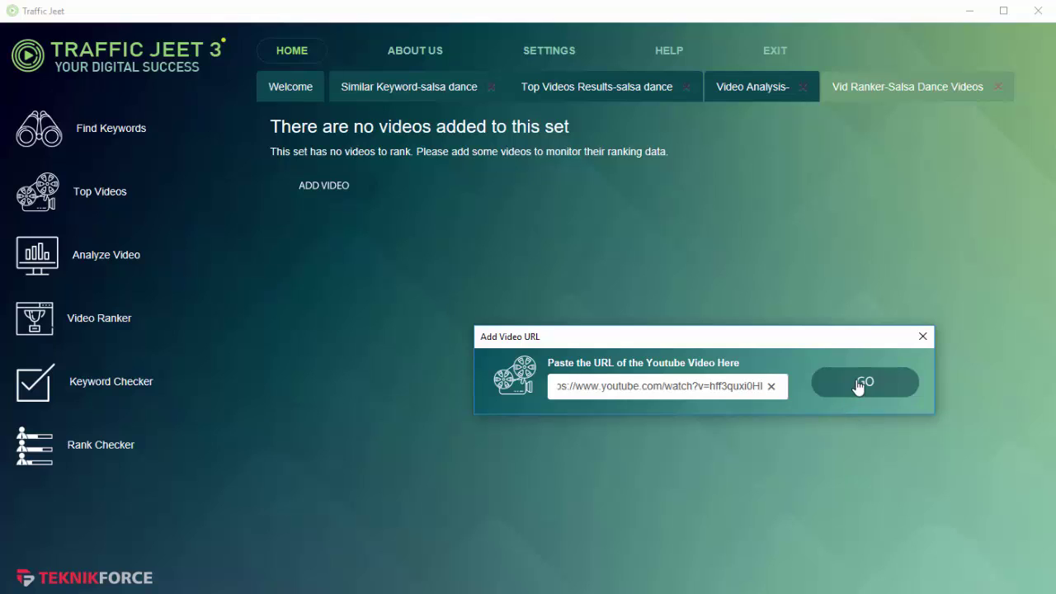
pyautogui.click(858, 388)
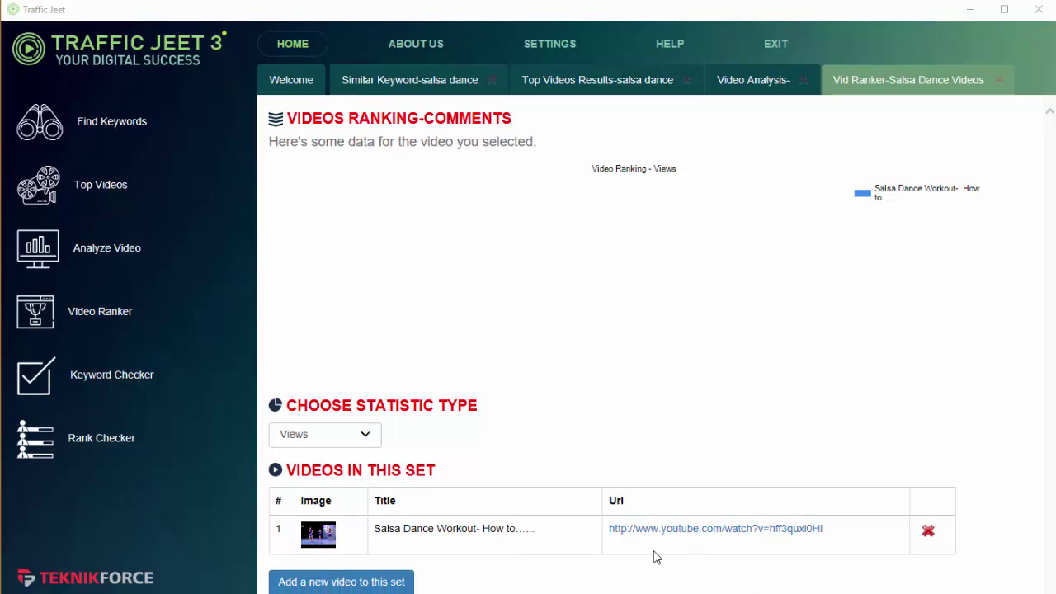
pyautogui.click(384, 583)
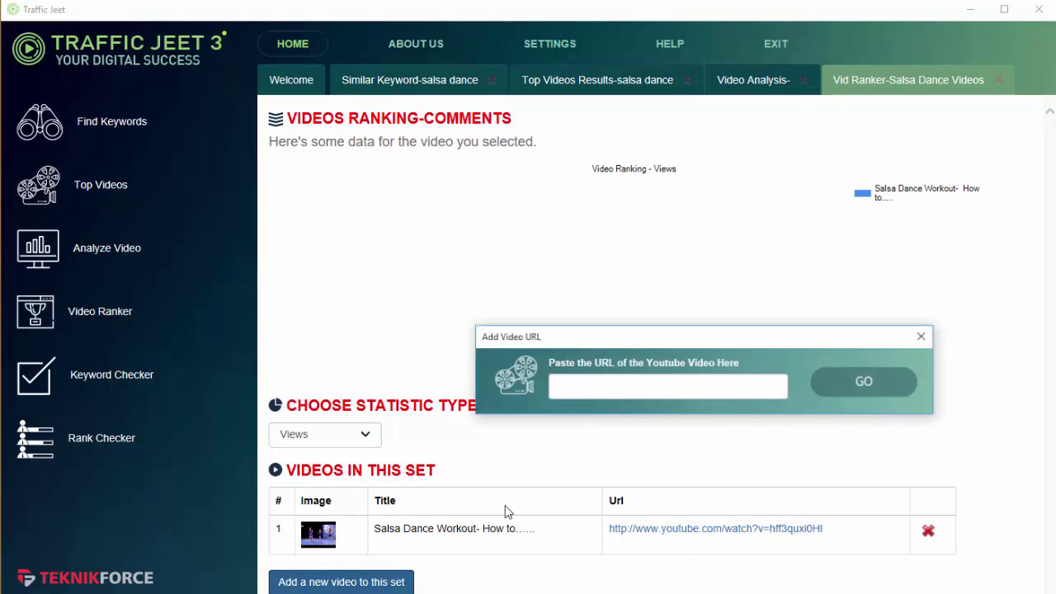
pyautogui.click(627, 388)
pyautogui.write('https://www.youtube.com/watch?v=4YcR7PxJJsI')
pyautogui.click(825, 395)
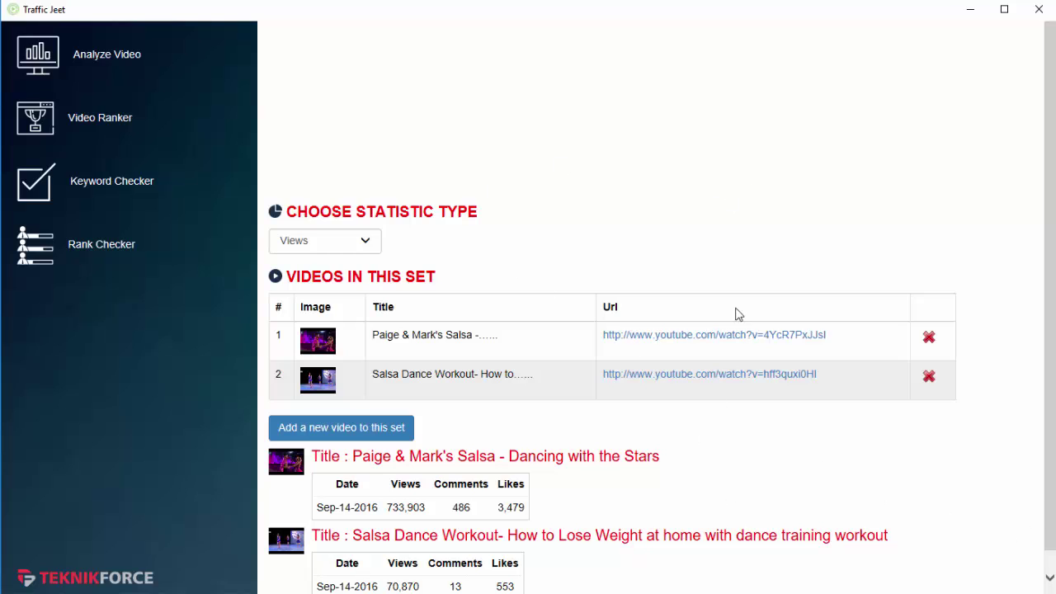
# Review the set's ranking chart, its list of videos and the statistic types available for comparison
pyautogui.scroll(2, 707, 566)
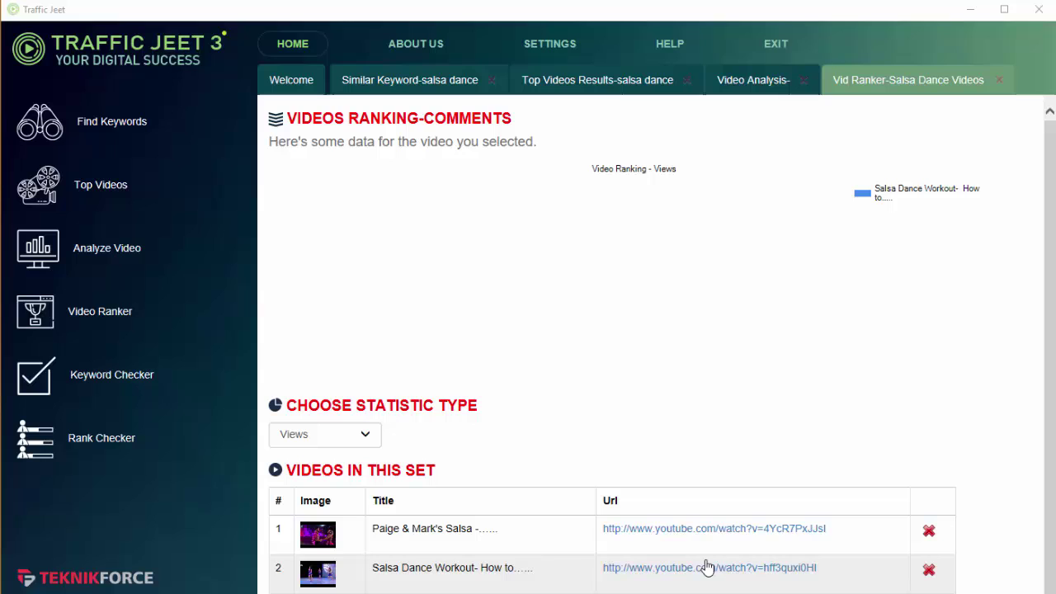
pyautogui.scroll(-1, 1050, 387)
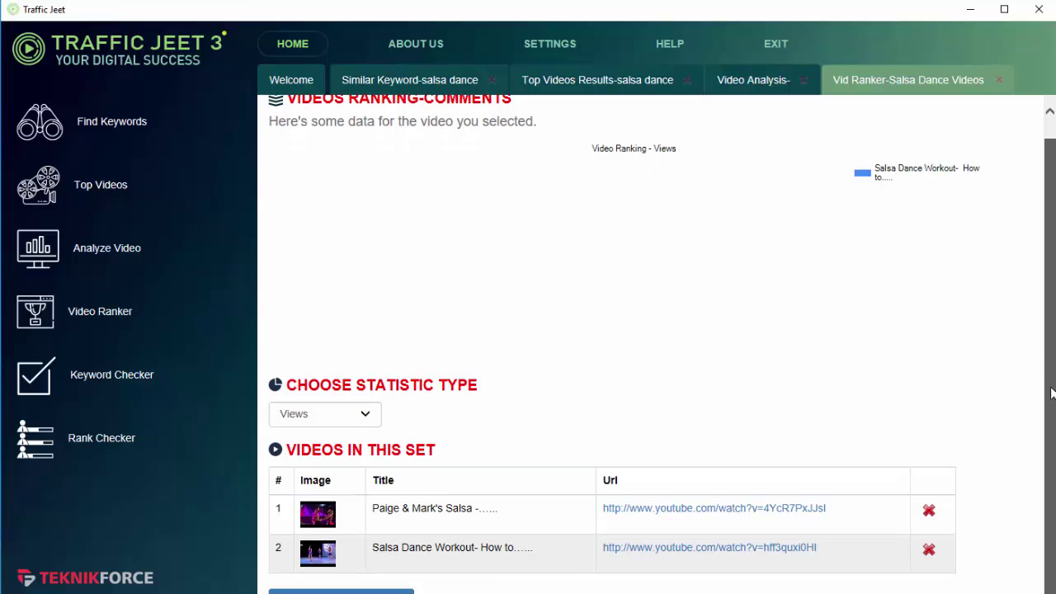
pyautogui.scroll(1, 1049, 388)
pyautogui.scroll(-1, 1049, 388)
pyautogui.scroll(1, 1050, 387)
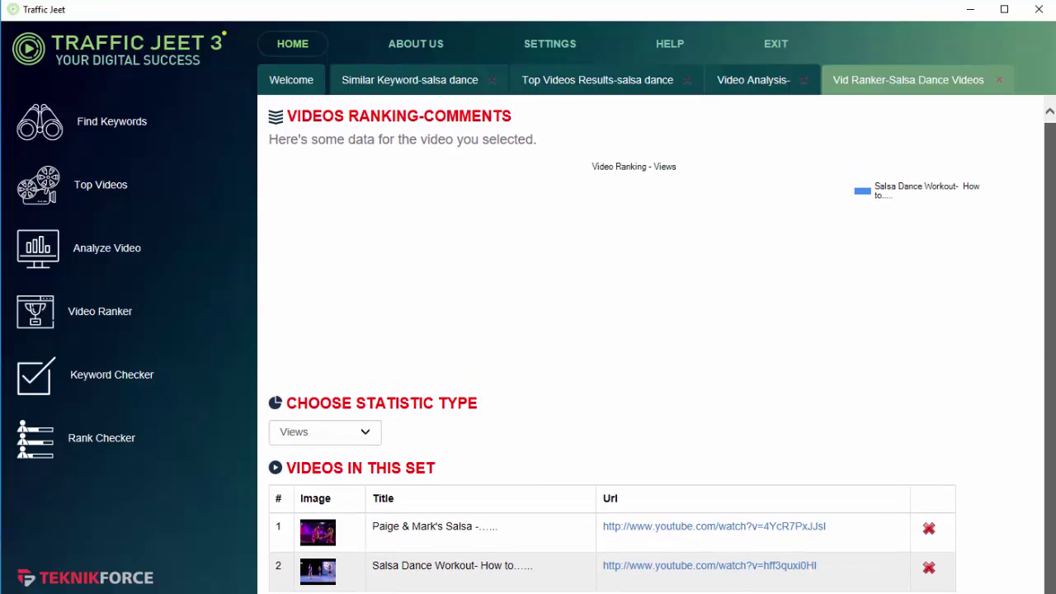
pyautogui.scroll(-1, 1050, 388)
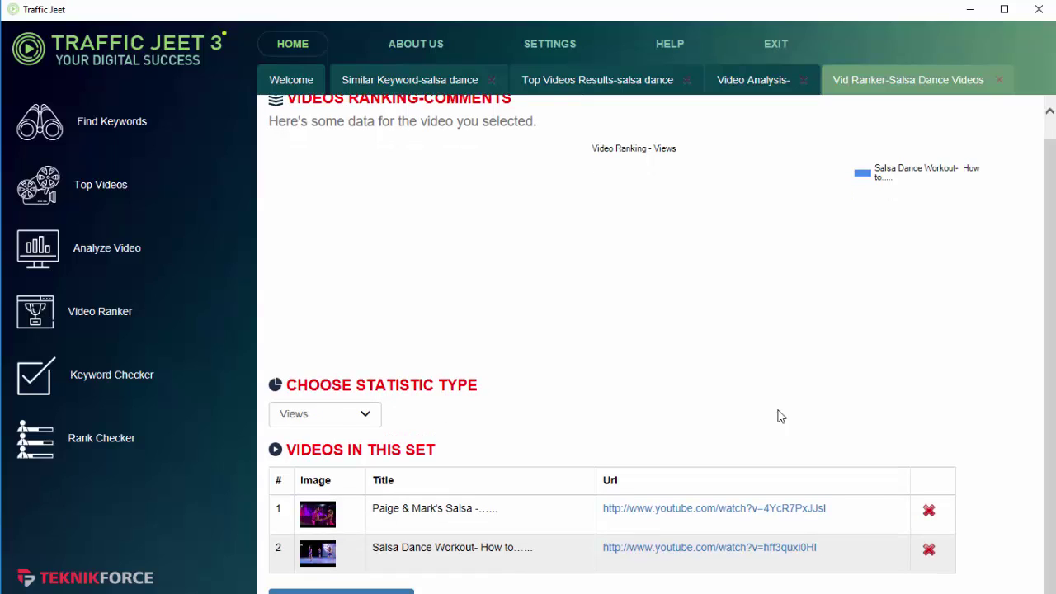
pyautogui.click(375, 423)
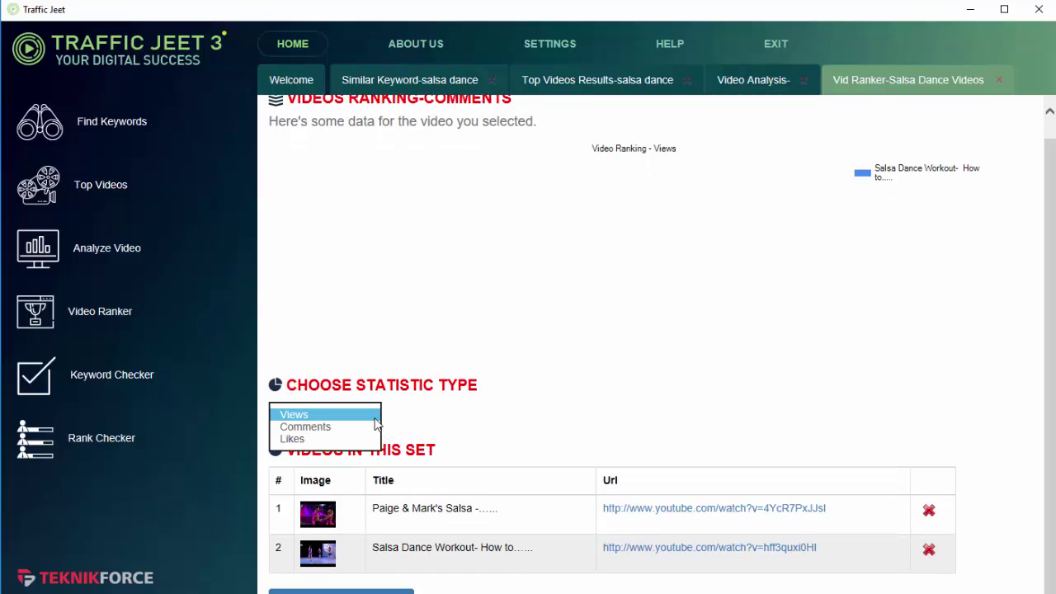
pyautogui.click(433, 434)
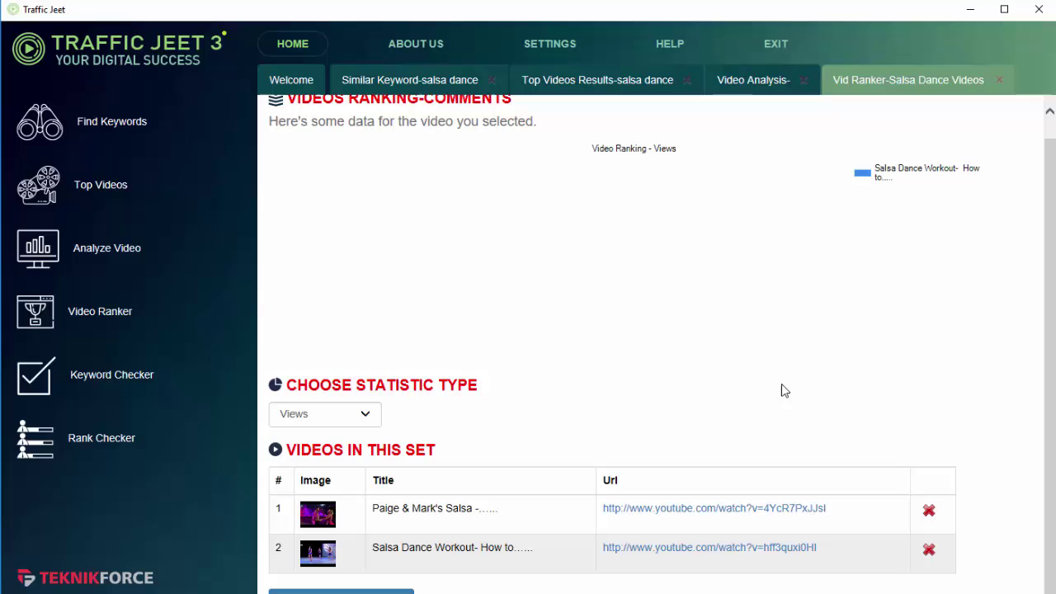
# Revisit the analysis of the Salsa Dance Workout video and return to the Salsa Dance Videos ranking
pyautogui.click(755, 89)
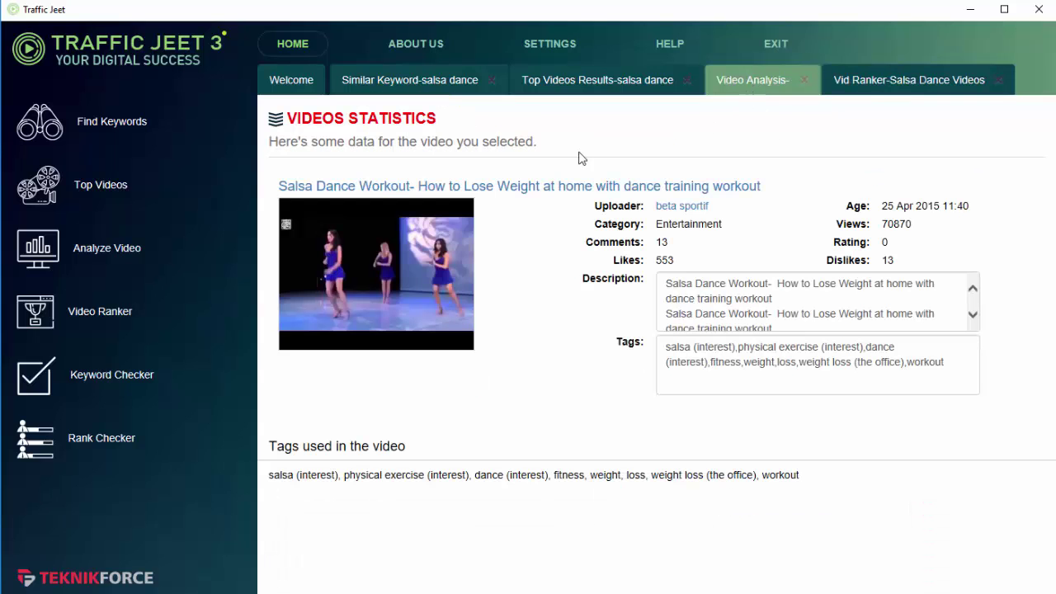
pyautogui.click(868, 85)
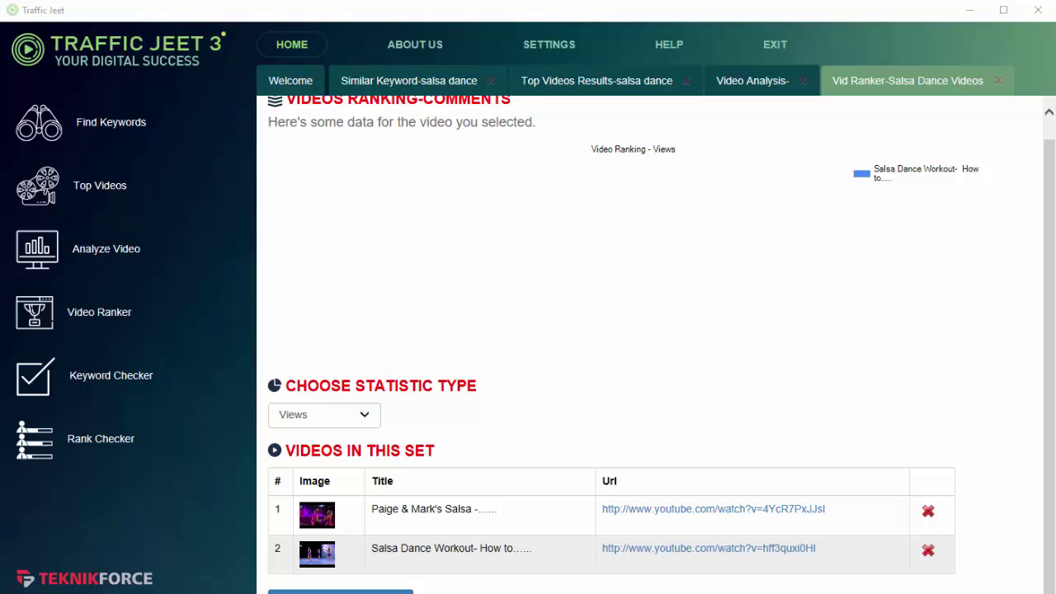
pyautogui.scroll(1, 636, 370)
pyautogui.scroll(-1, 636, 370)
pyautogui.scroll(1, 636, 370)
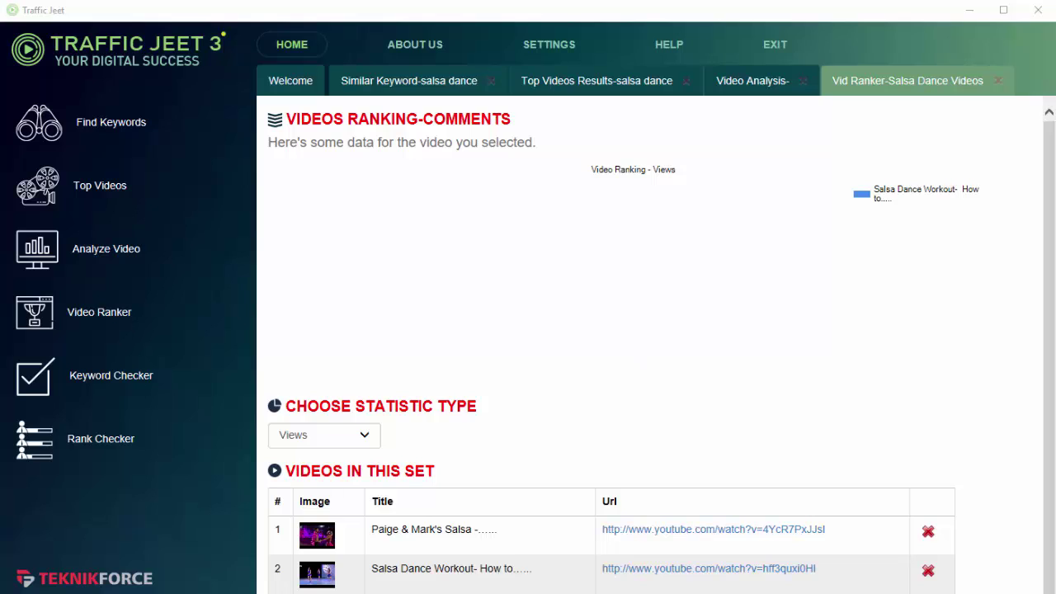
# Run Keyword Checker for videos on salsa dance, salsa dancers, dancing salsa and how to dance salsa, one keyword per line
pyautogui.click(146, 385)
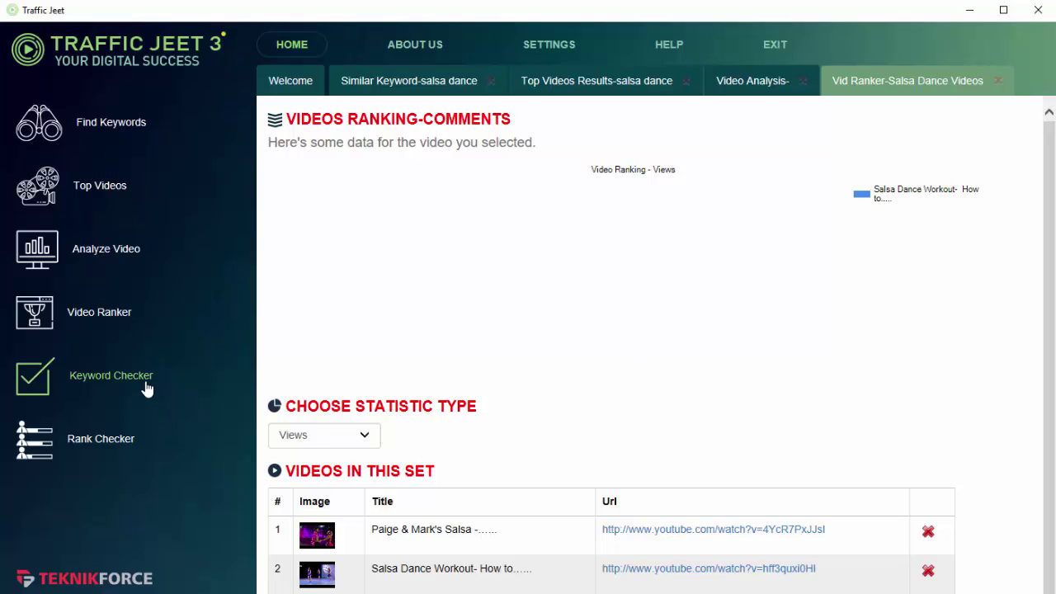
pyautogui.click(643, 352)
pyautogui.write('salsa dance salsa dancers dancing salsa how to dance salsa')
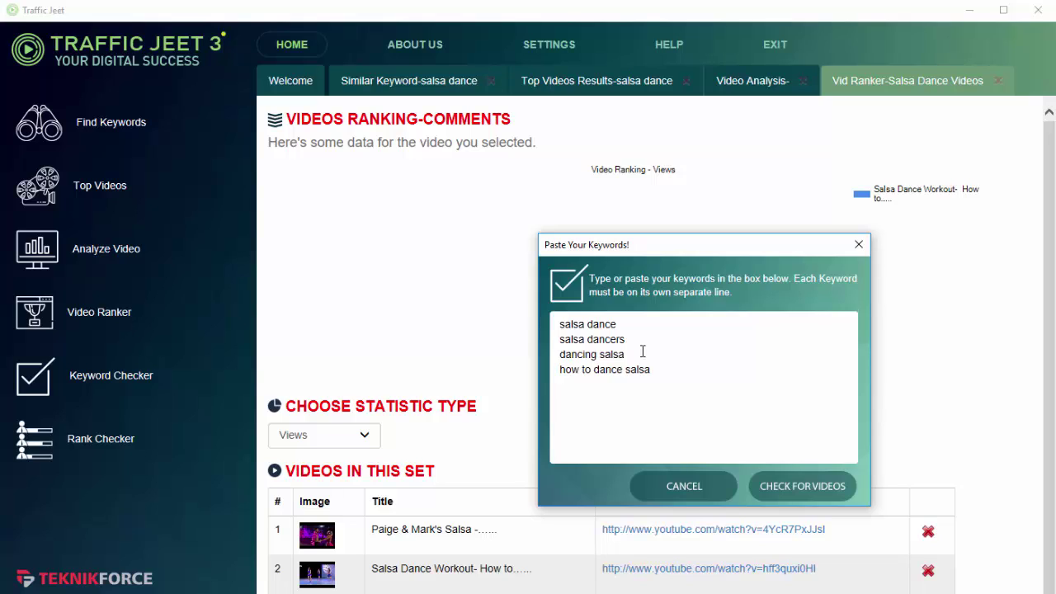
pyautogui.click(801, 487)
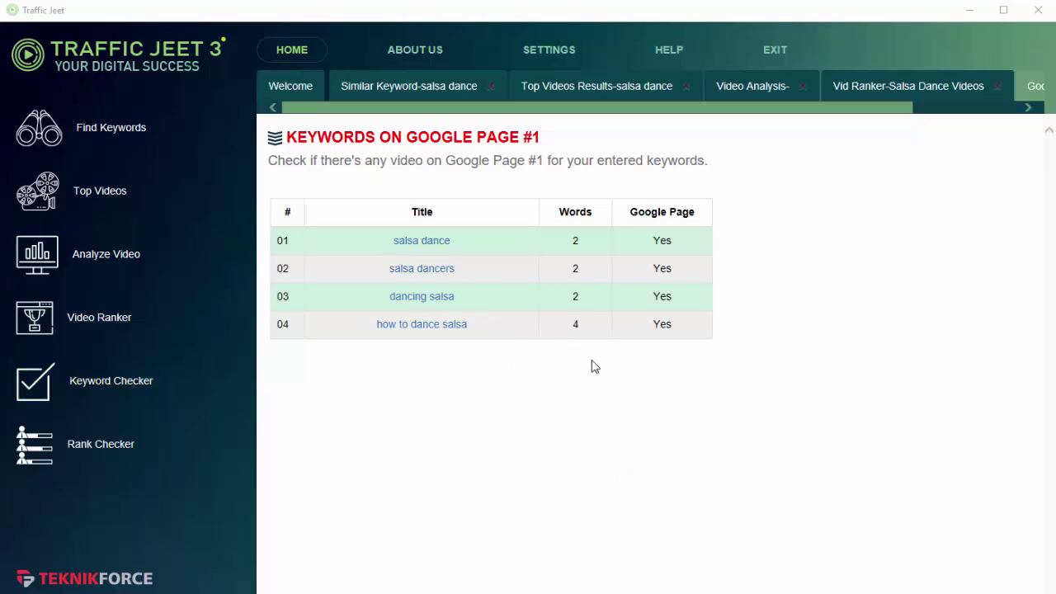
# Examine the Google Page results for all four checked keywords by highlighting them in the table
pyautogui.moveTo(657, 240); pyautogui.dragTo(690, 335)
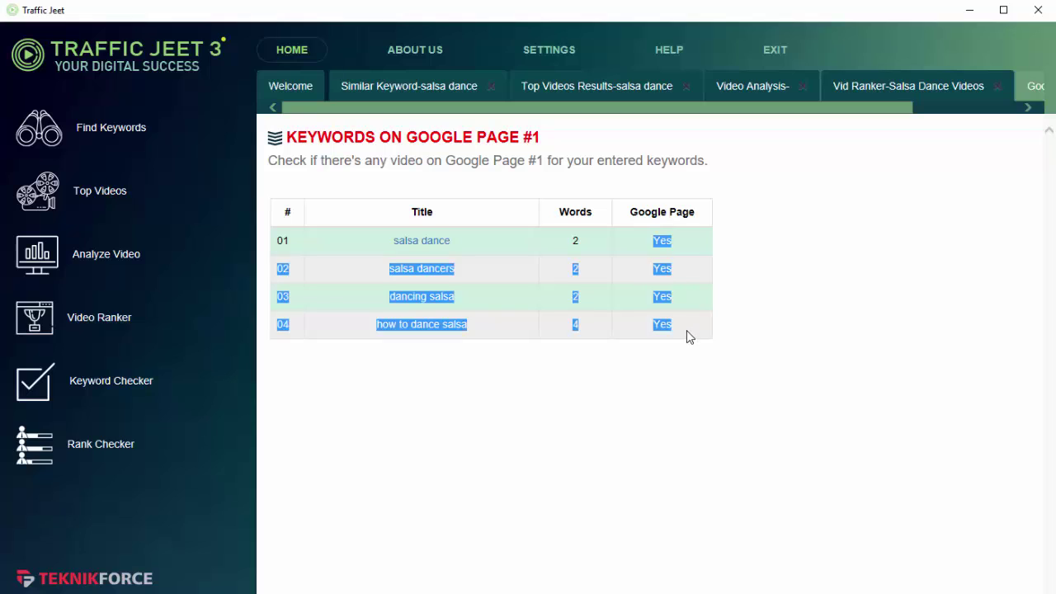
pyautogui.click(690, 336)
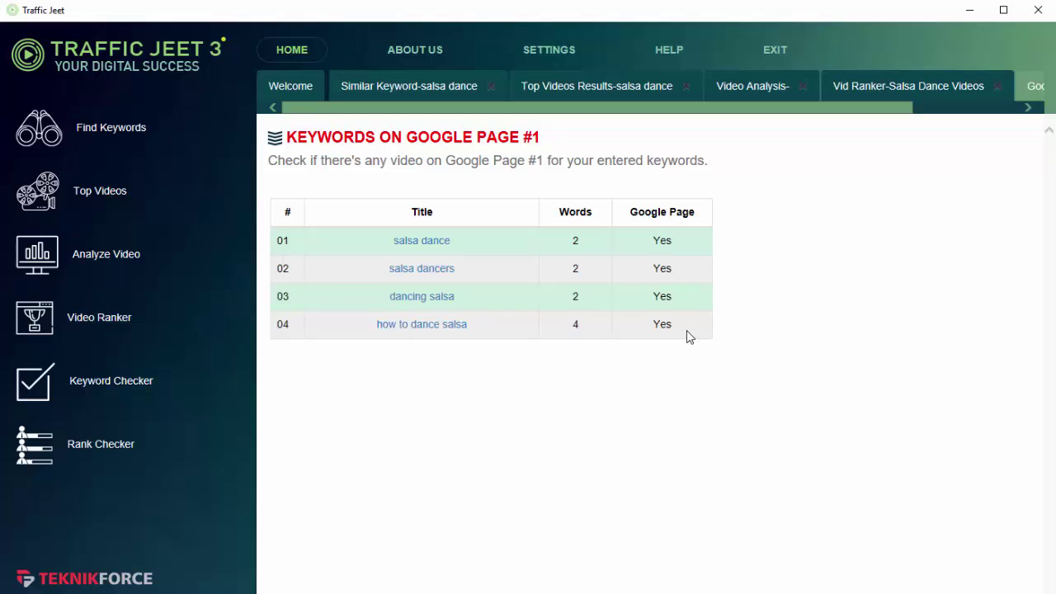
pyautogui.moveTo(681, 328); pyautogui.dragTo(664, 243)
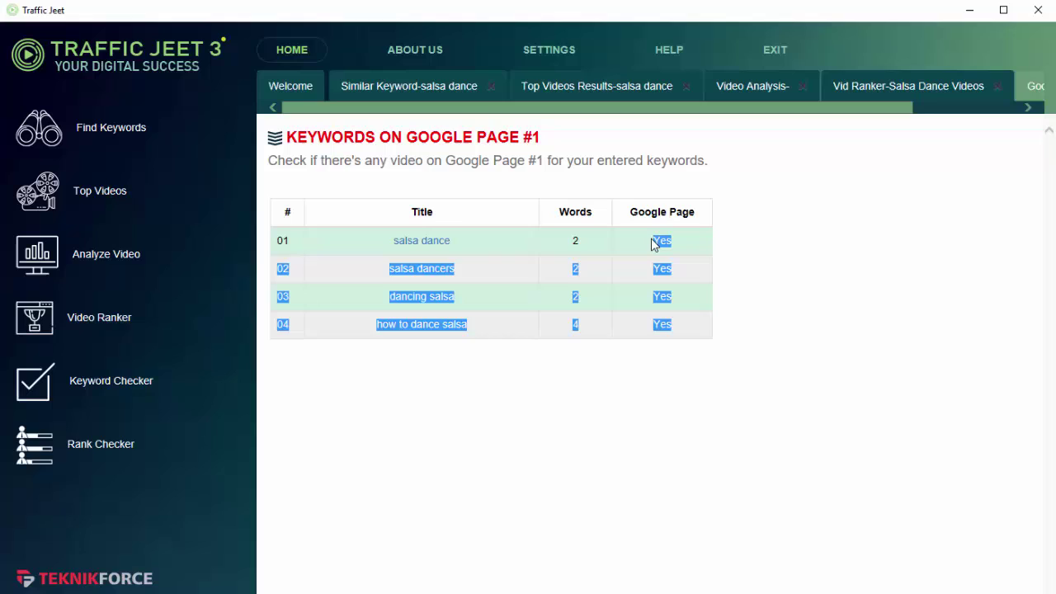
pyautogui.click(654, 244)
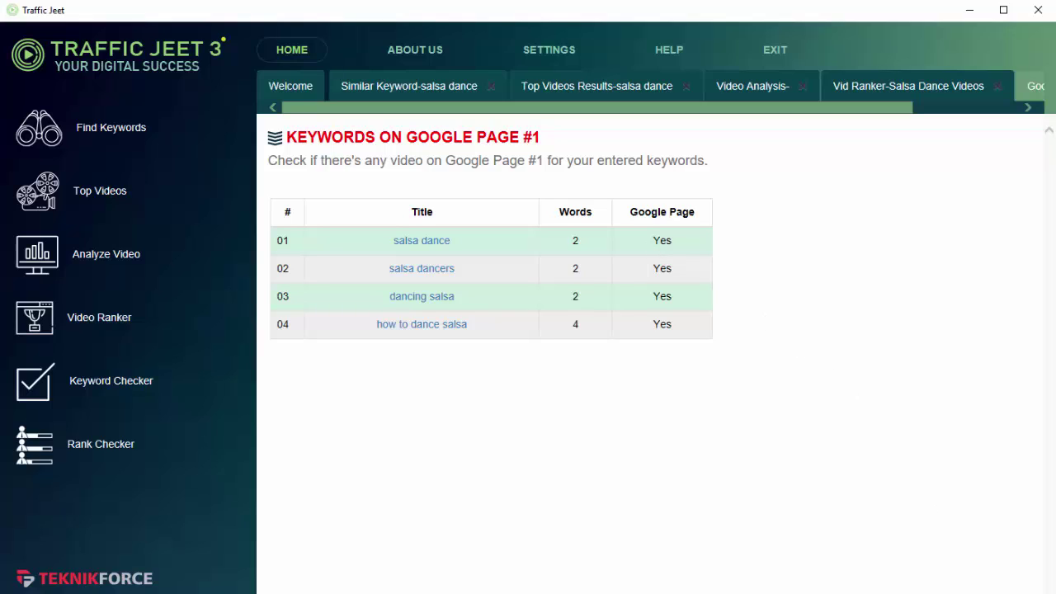
pyautogui.click(102, 452)
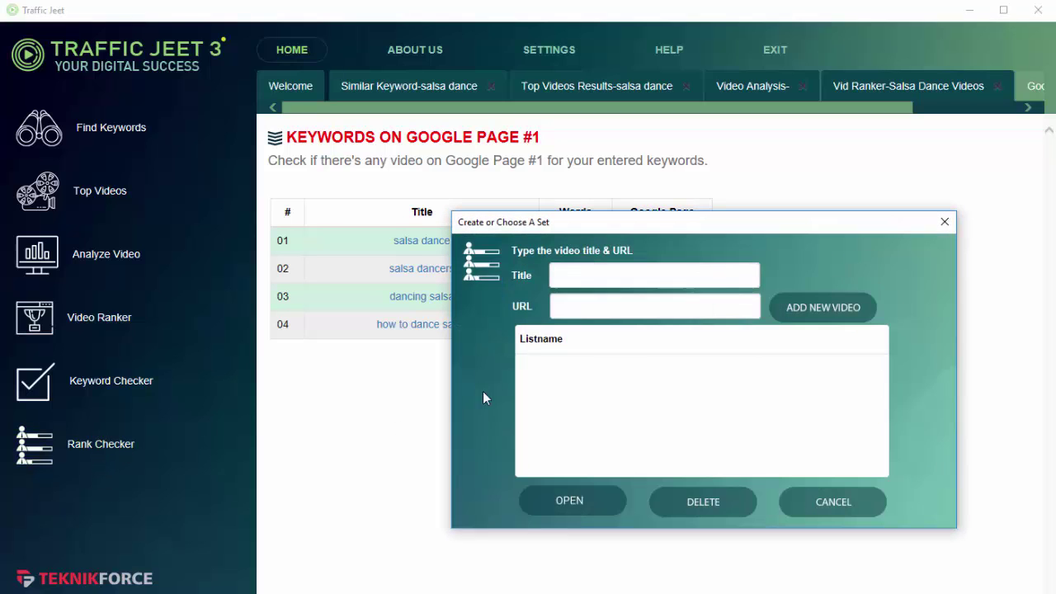
pyautogui.click(601, 274)
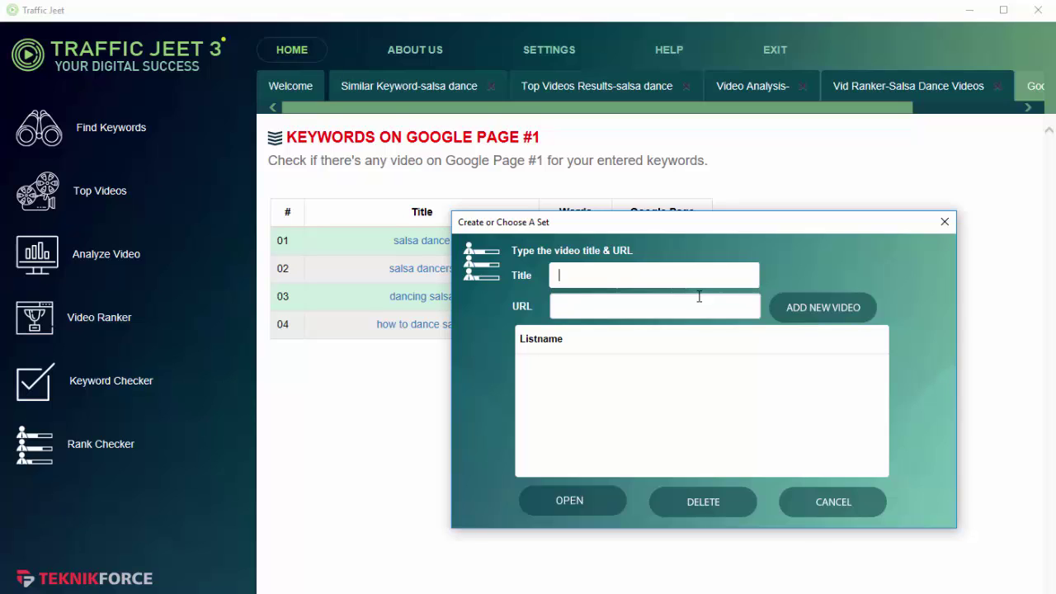
pyautogui.write('Salsa')
pyautogui.press('Tab')
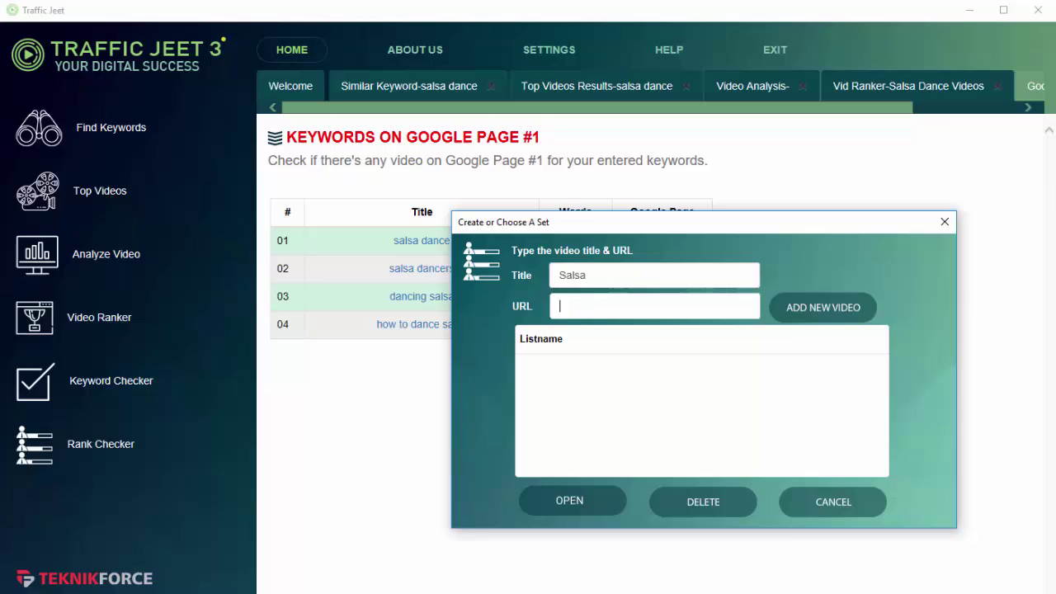
pyautogui.write('https://www.youtube.com/watch?v=aVtWSZOttC0')
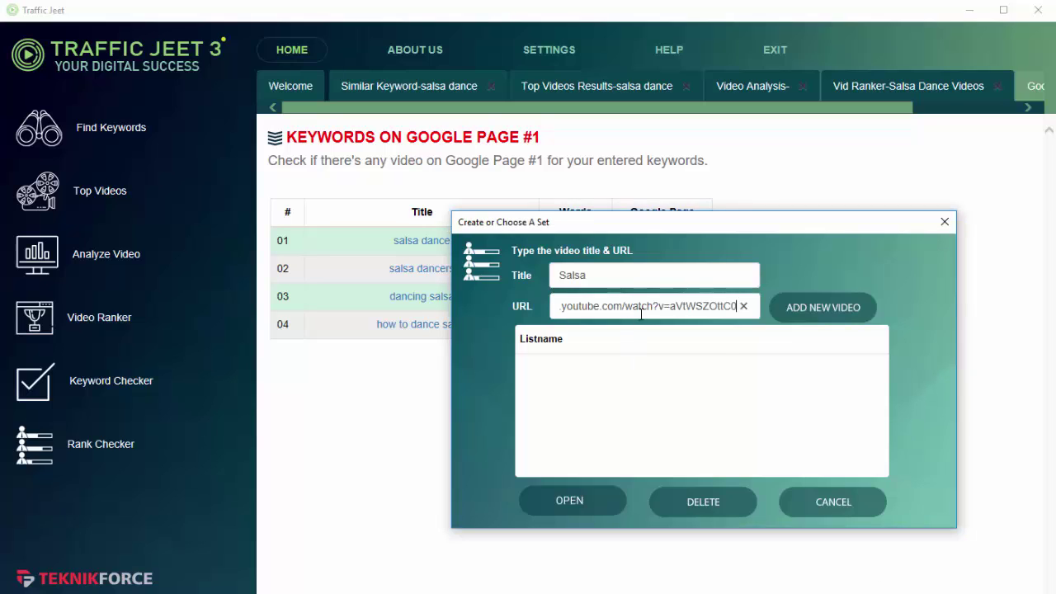
pyautogui.click(823, 316)
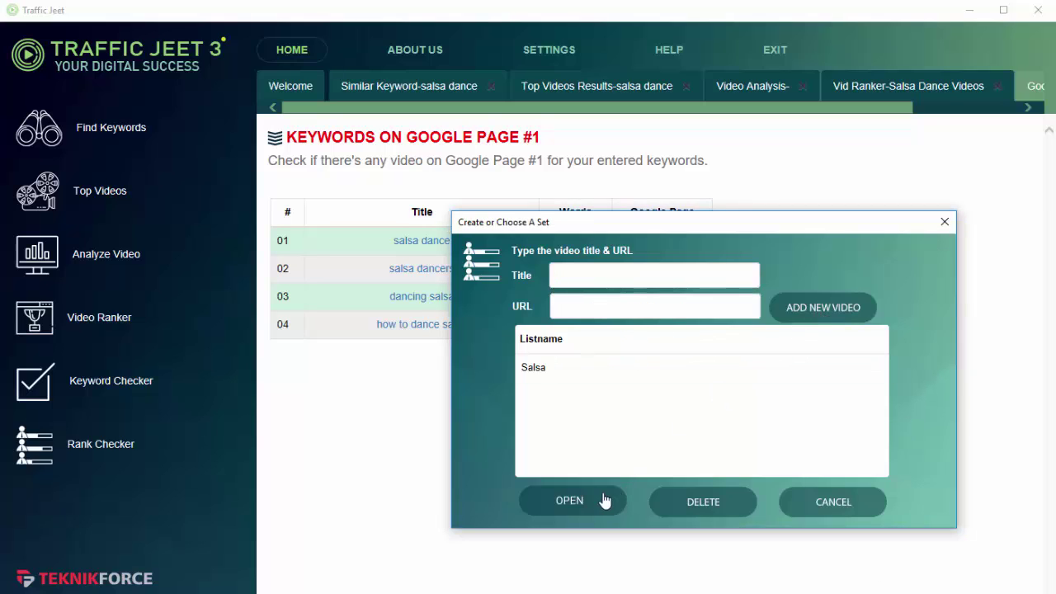
# Open the Salsa entry in Rank Checker and check its rank for the keyword salsa dance
pyautogui.click(528, 368)
pyautogui.click(571, 503)
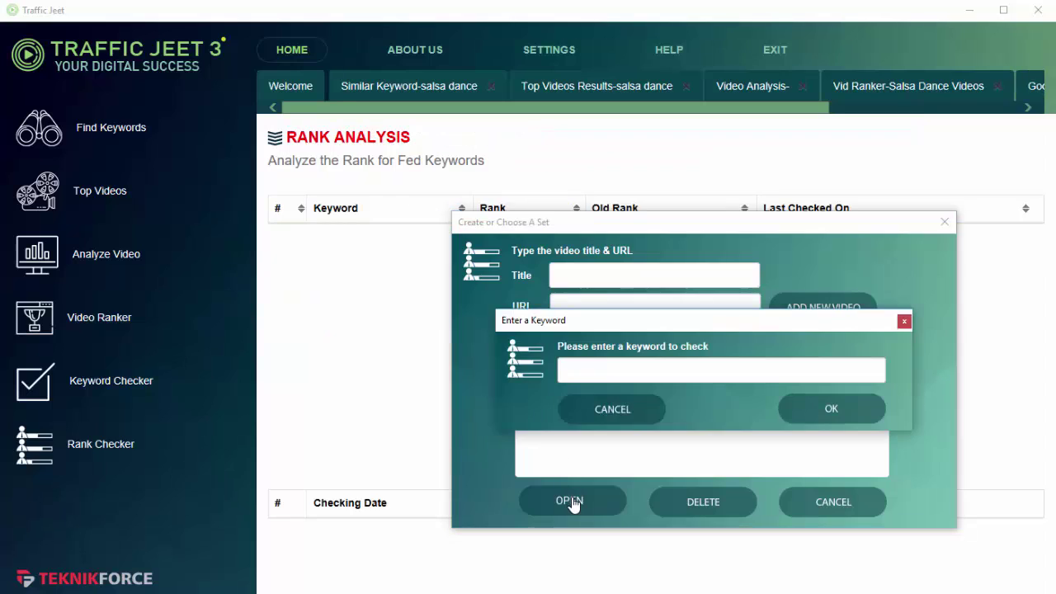
pyautogui.click(711, 377)
pyautogui.write('salsa')
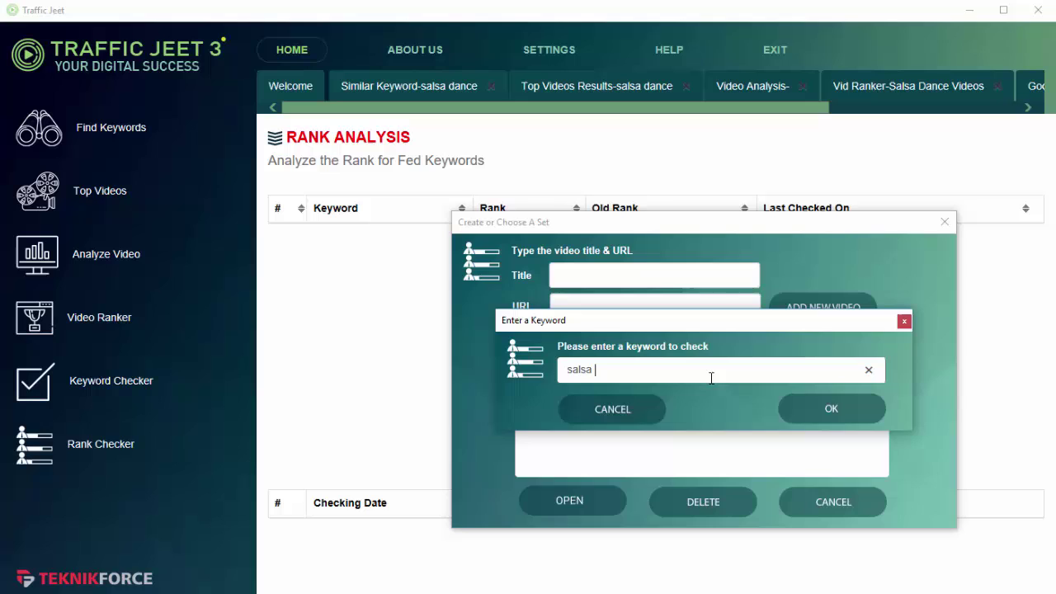
pyautogui.write('dance')
pyautogui.click(844, 412)
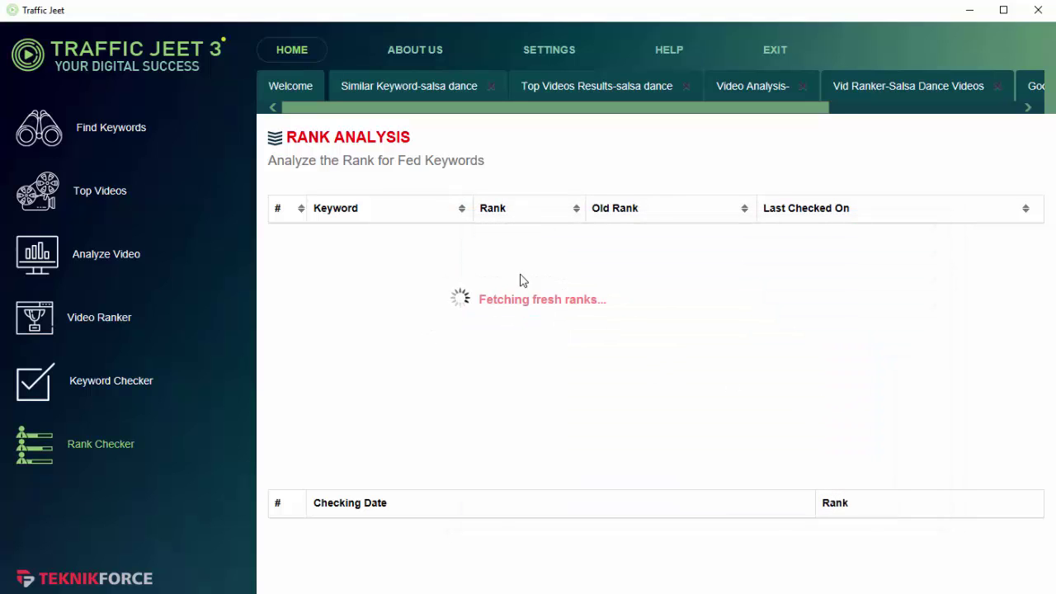